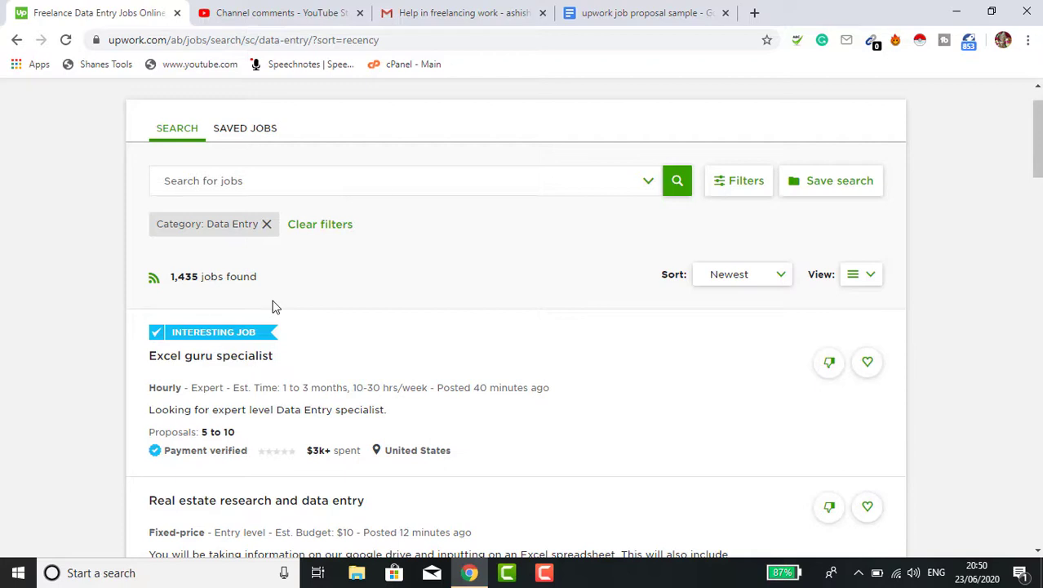
# Look through the newest Data Entry job listings and open the Data Entry Project posting
pyautogui.scroll(-1, 525, 465)
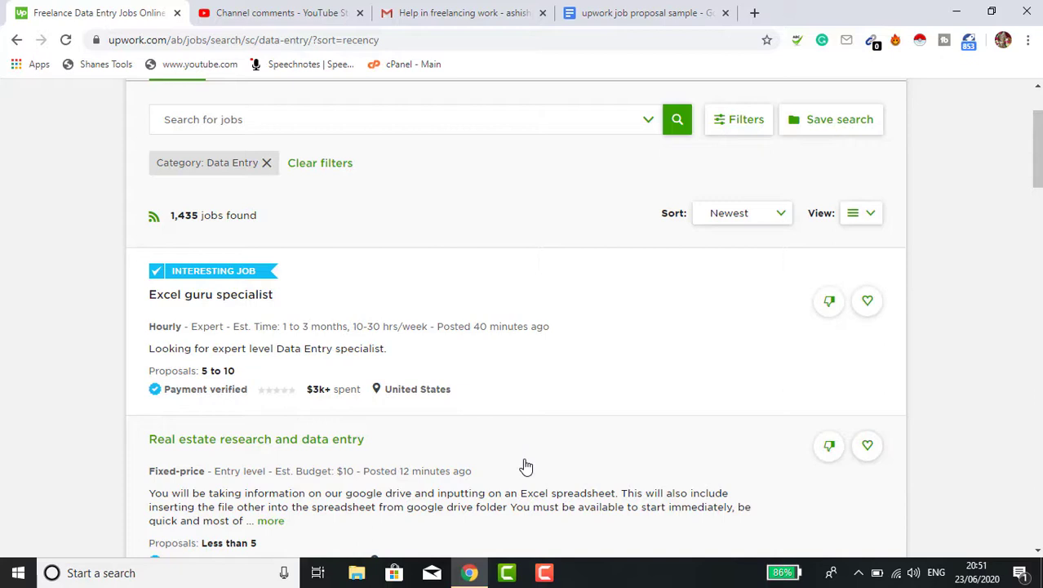
pyautogui.scroll(-2, 525, 466)
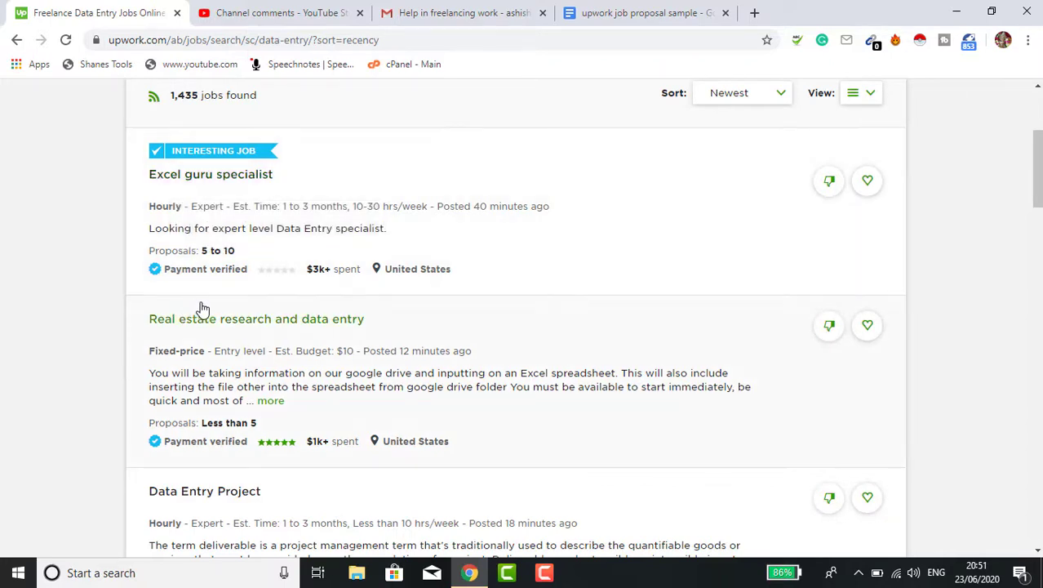
pyautogui.scroll(-1, 202, 309)
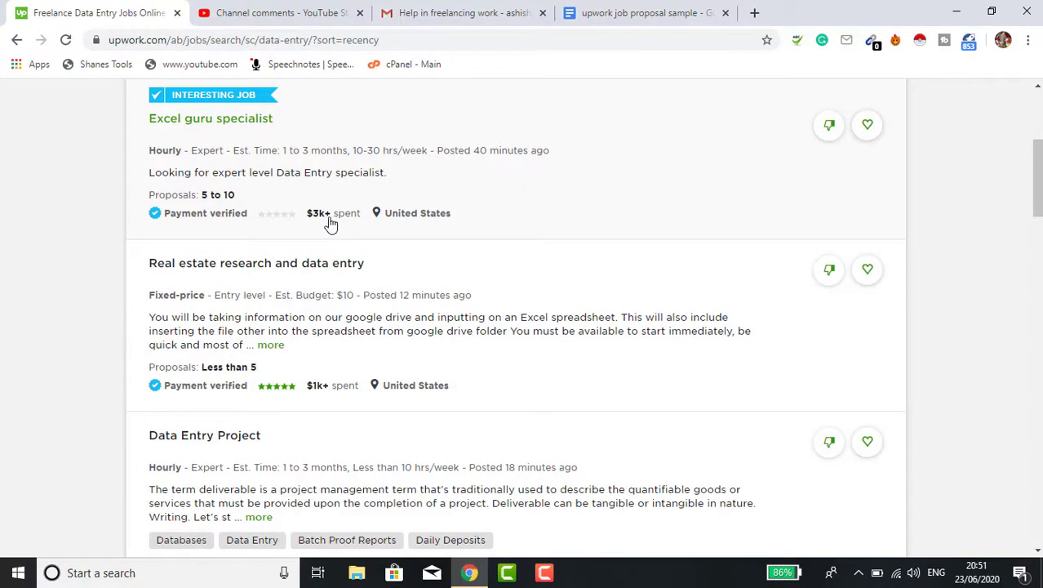
pyautogui.scroll(-3, 303, 442)
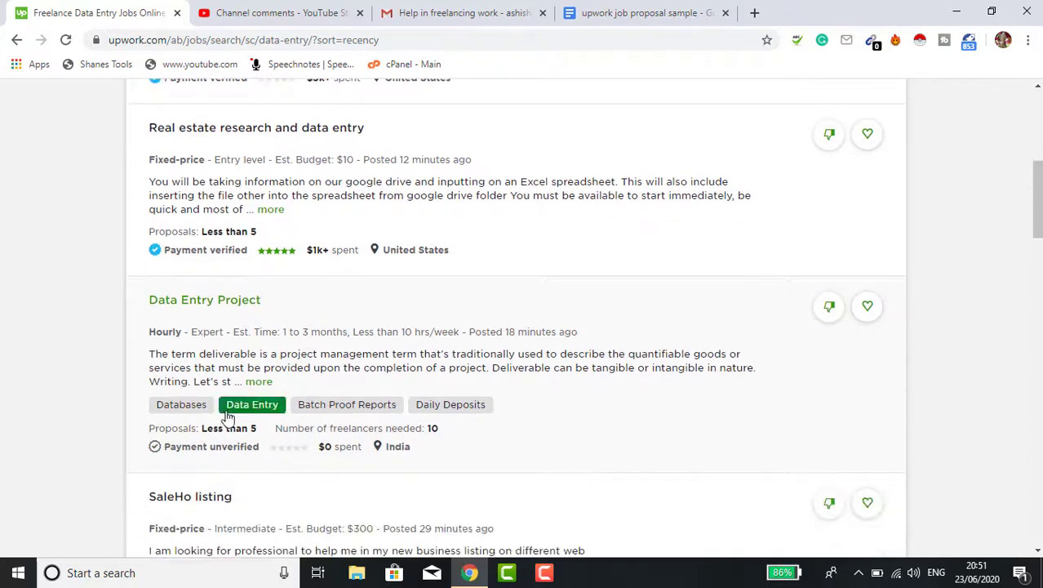
pyautogui.click(234, 302)
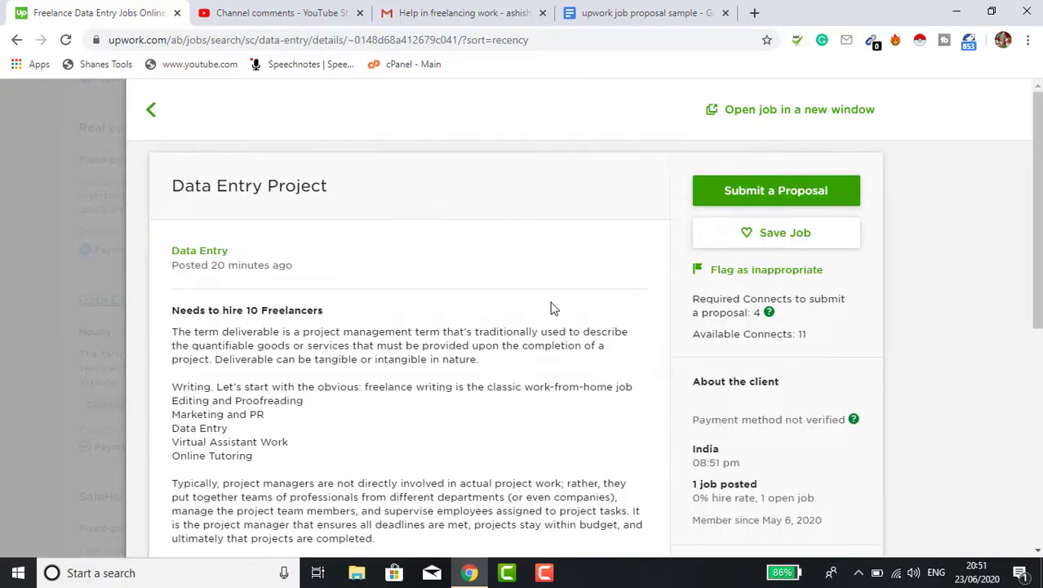
# Examine the Data Entry Project's description, experience level, preferred qualifications and job activity, and return to the job list
pyautogui.scroll(-2, 550, 308)
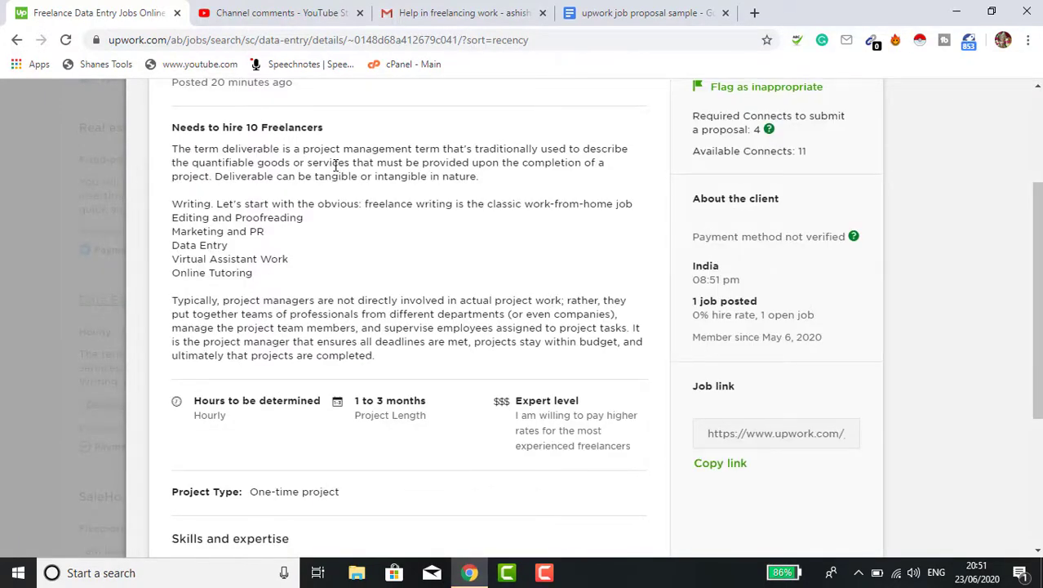
pyautogui.scroll(-1, 335, 163)
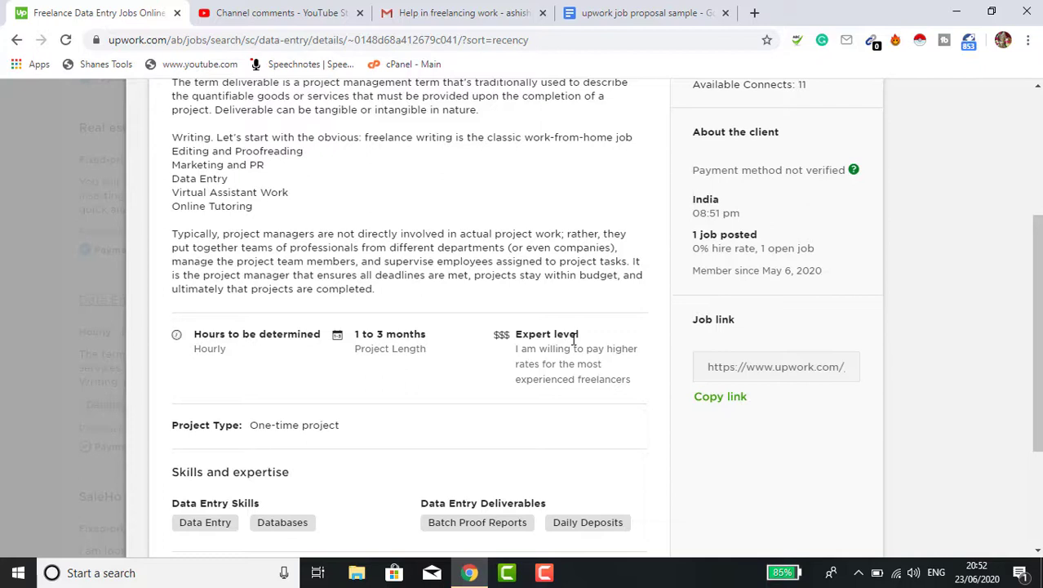
pyautogui.scroll(-1, 574, 339)
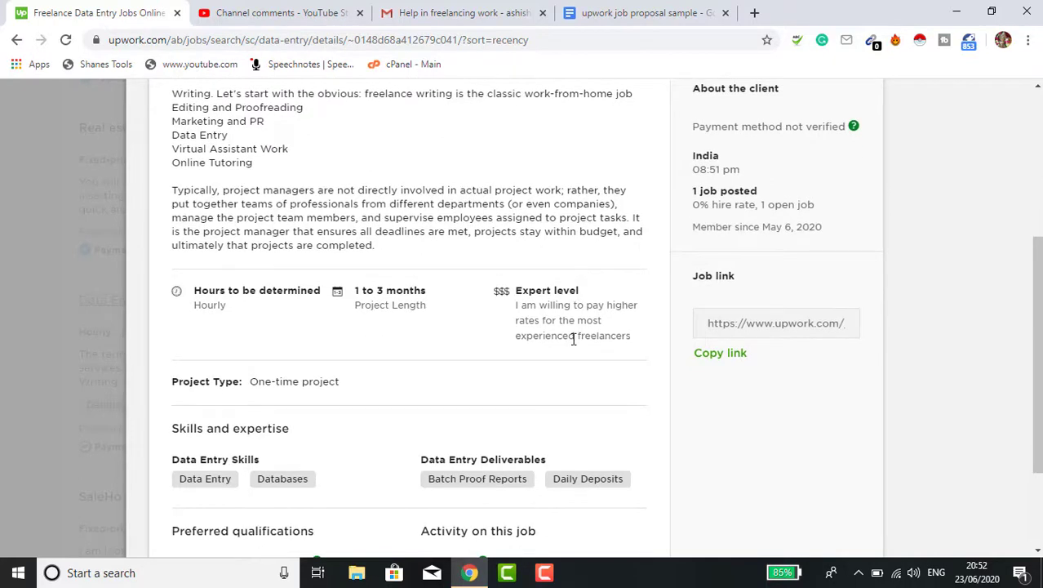
pyautogui.scroll(-3, 574, 339)
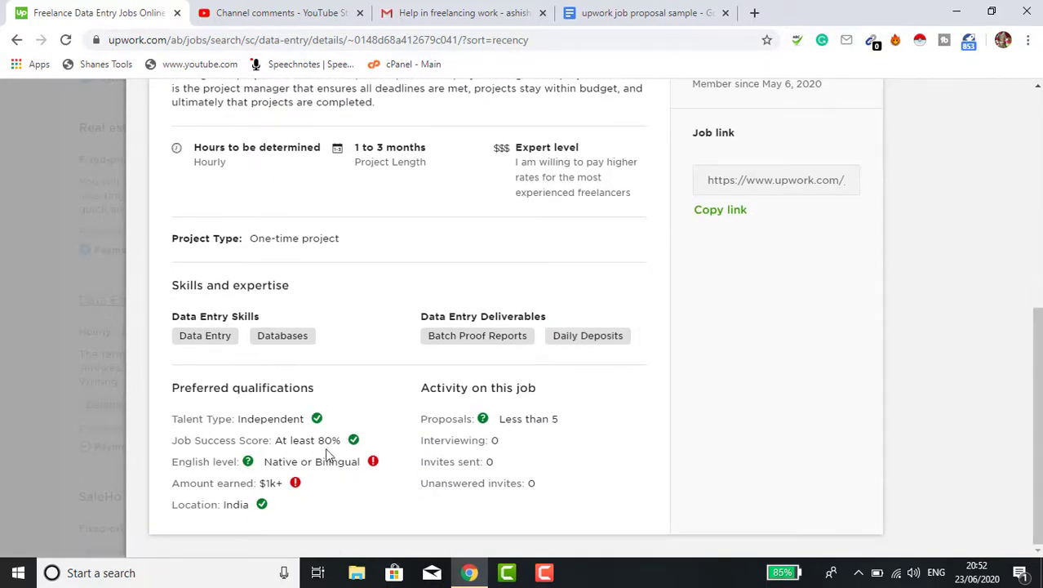
pyautogui.scroll(1, 367, 500)
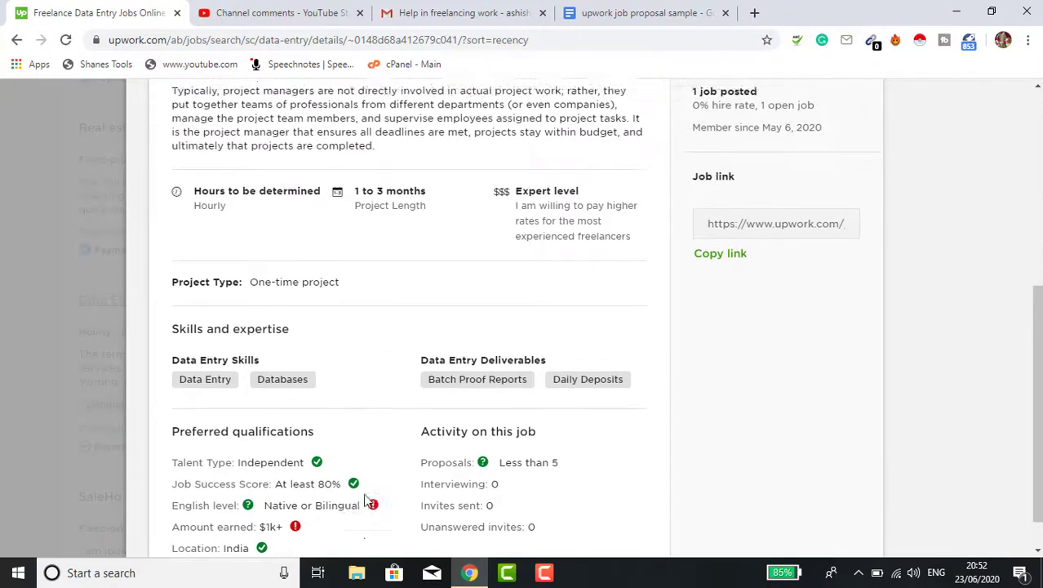
pyautogui.scroll(-1, 366, 500)
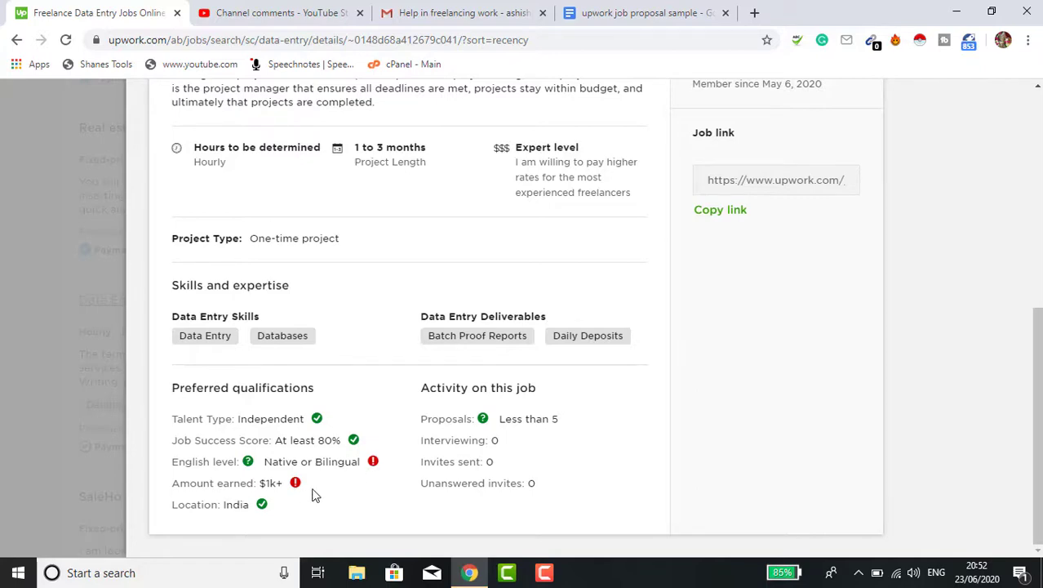
pyautogui.scroll(1, 332, 483)
pyautogui.scroll(5, 333, 483)
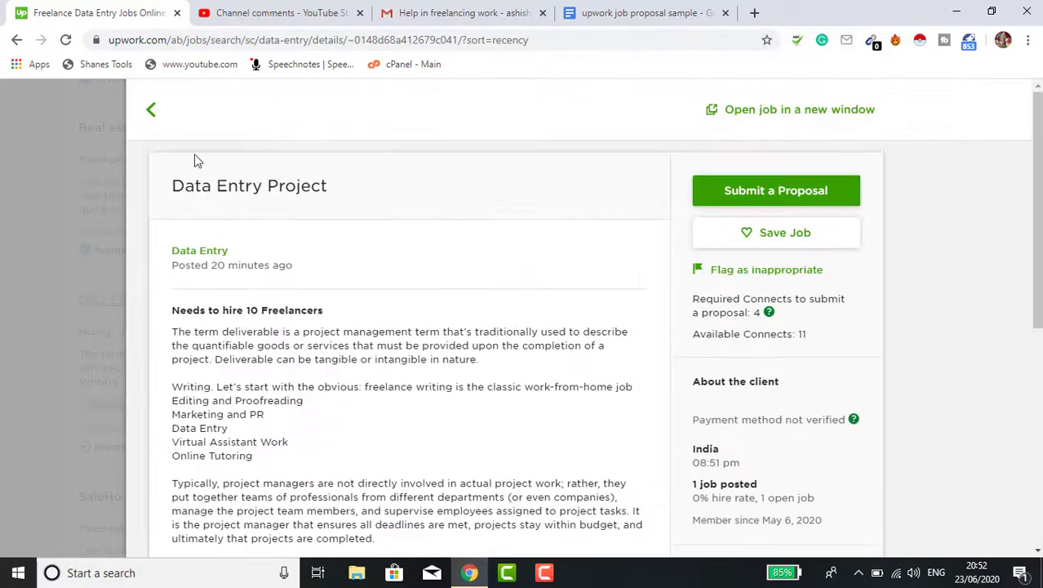
pyautogui.click(154, 112)
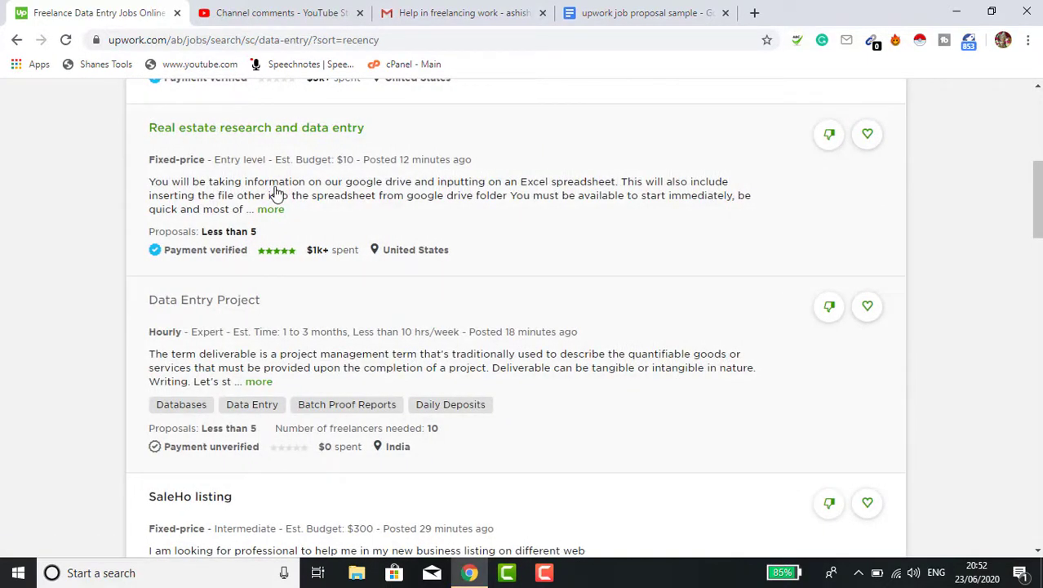
# Open the Real estate research and data entry posting and examine its description, budget, activity and client details
pyautogui.scroll(3, 276, 193)
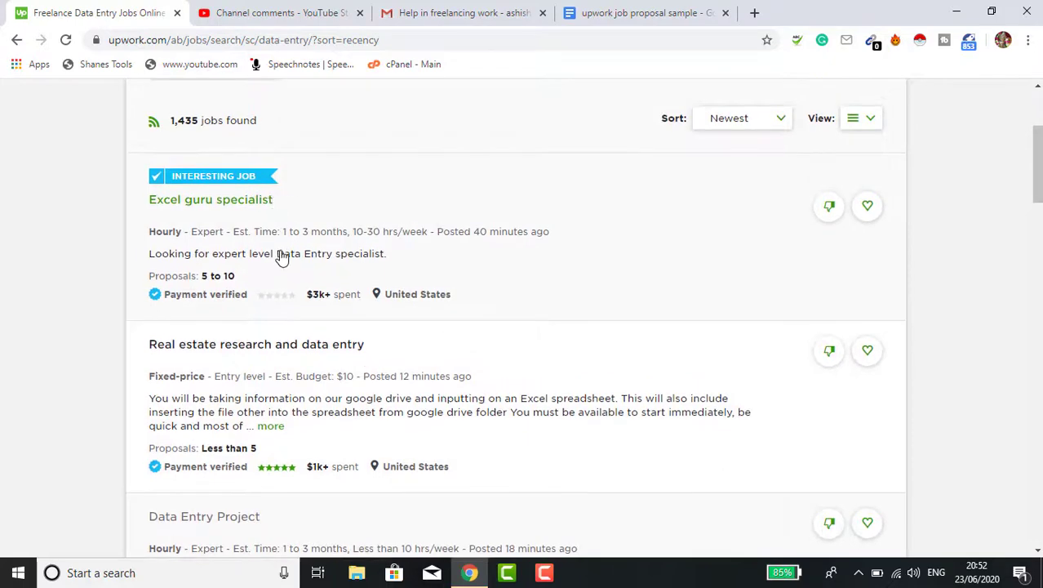
pyautogui.scroll(-1, 256, 356)
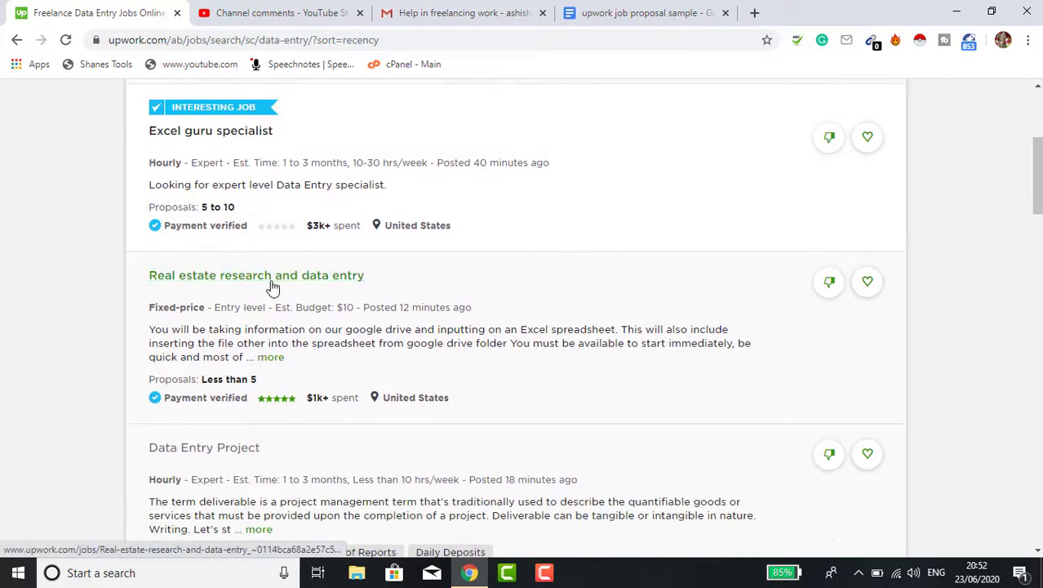
pyautogui.click(273, 280)
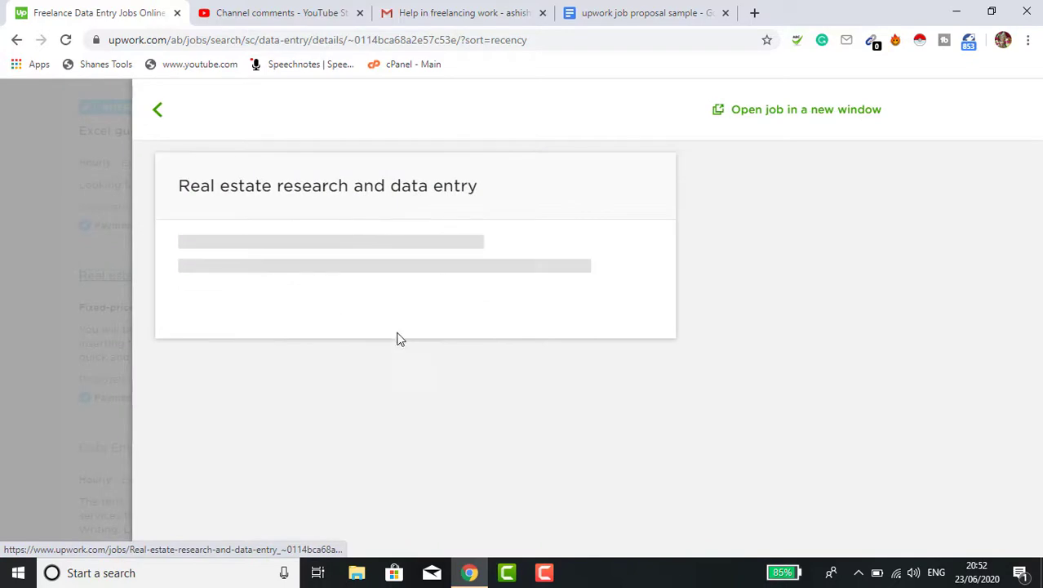
pyautogui.scroll(-3, 525, 367)
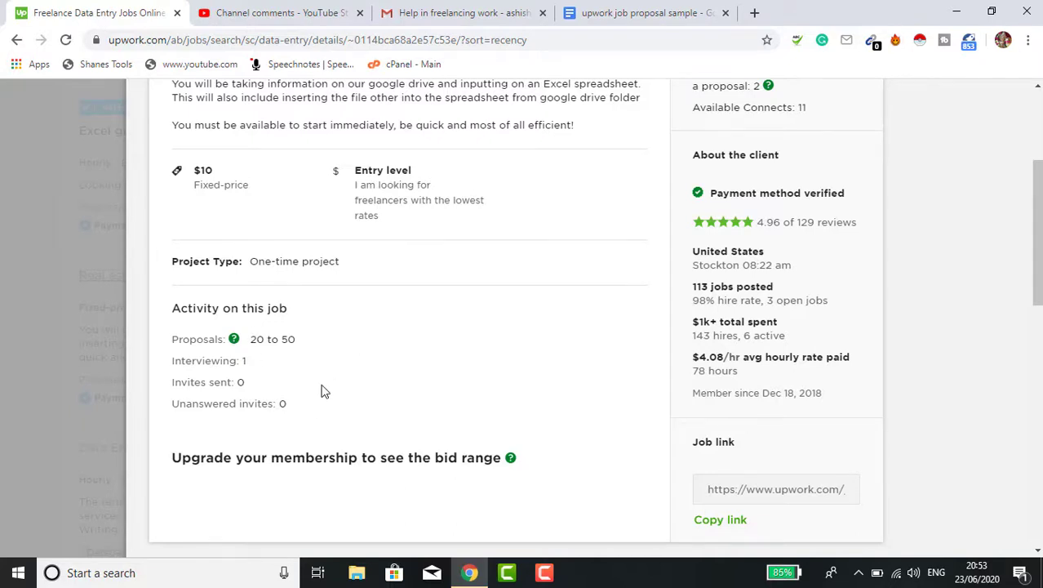
pyautogui.scroll(1, 322, 392)
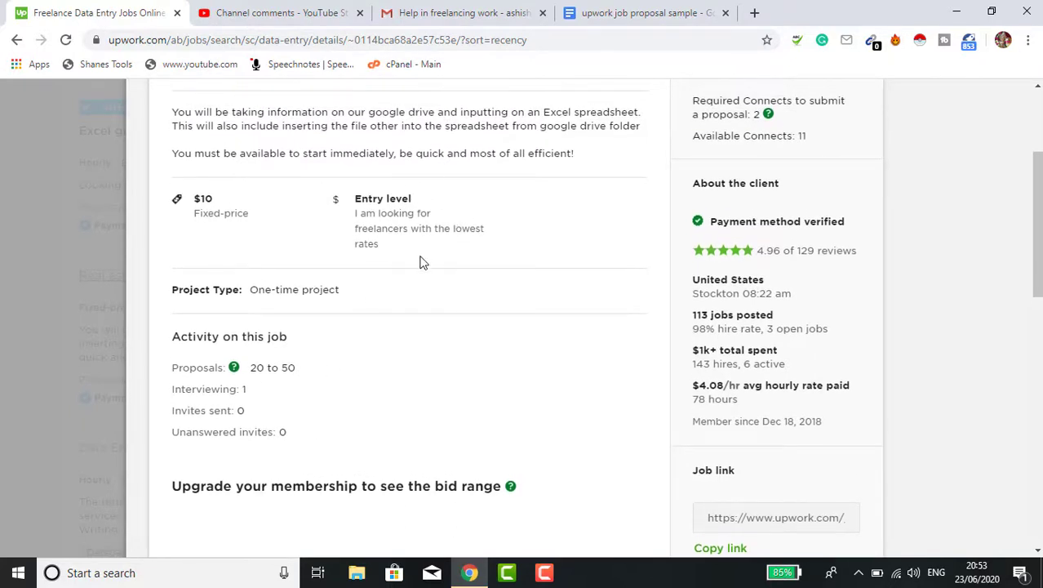
pyautogui.scroll(3, 272, 227)
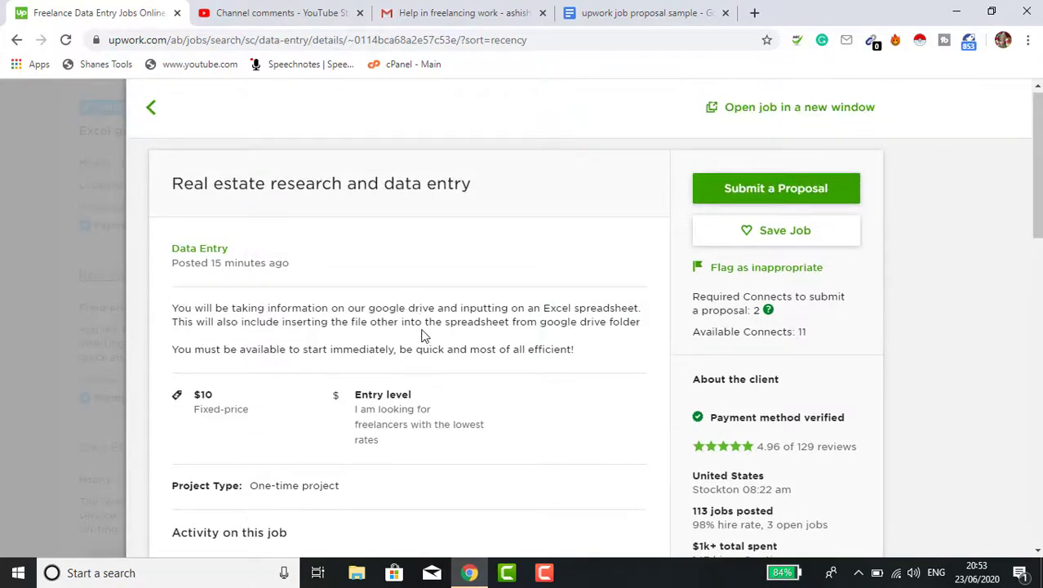
pyautogui.scroll(-2, 424, 335)
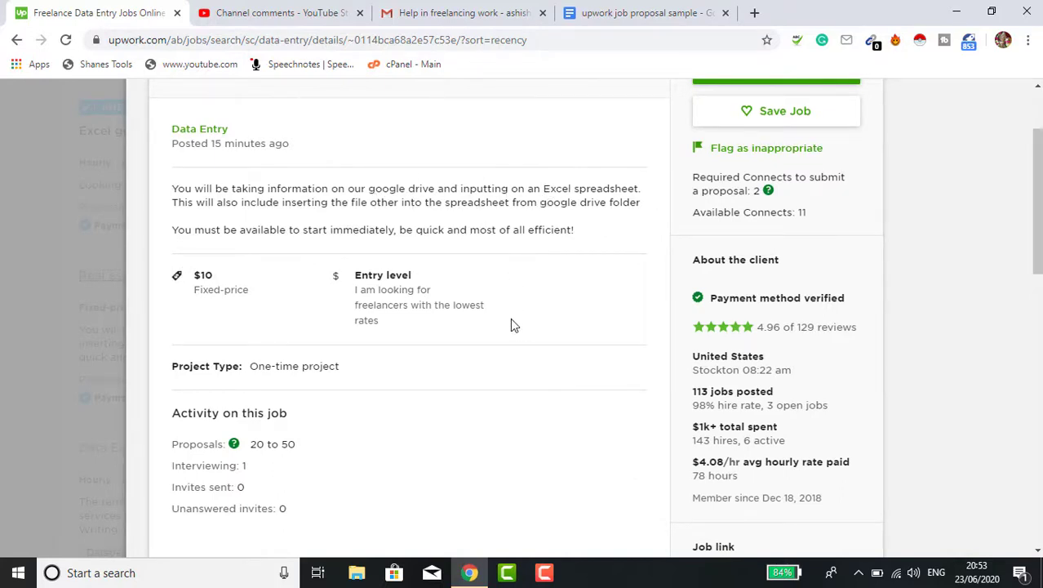
pyautogui.scroll(-1, 517, 329)
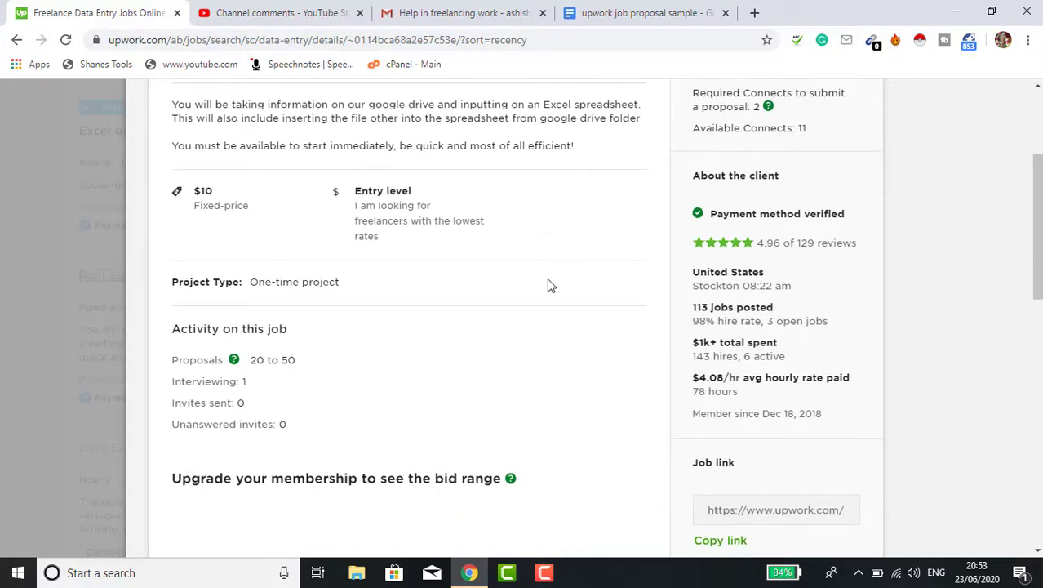
# Read the past jobs and feedback in the client's recent history on the real estate posting
pyautogui.scroll(-5, 549, 286)
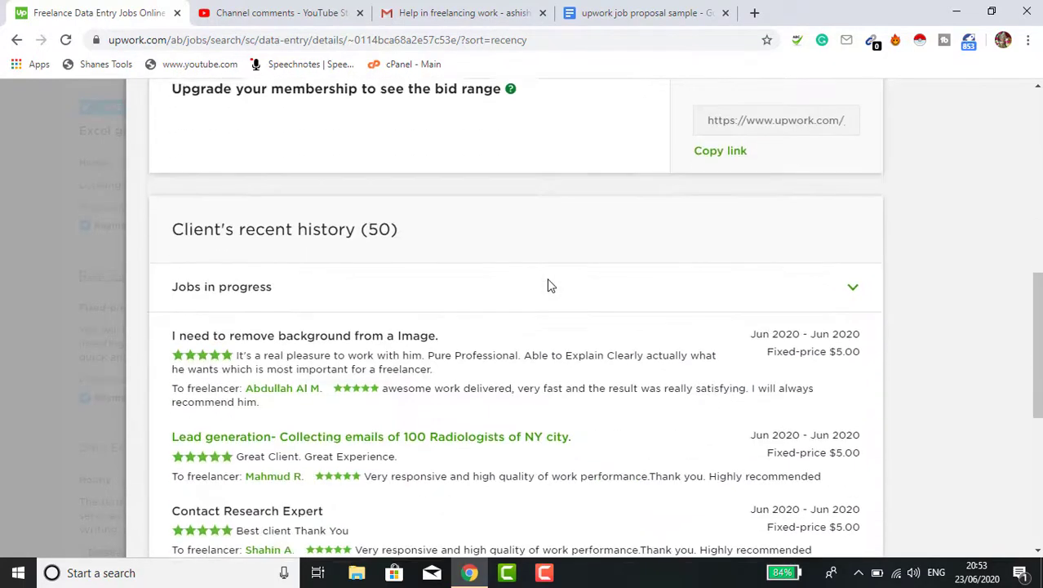
pyautogui.scroll(1, 588, 281)
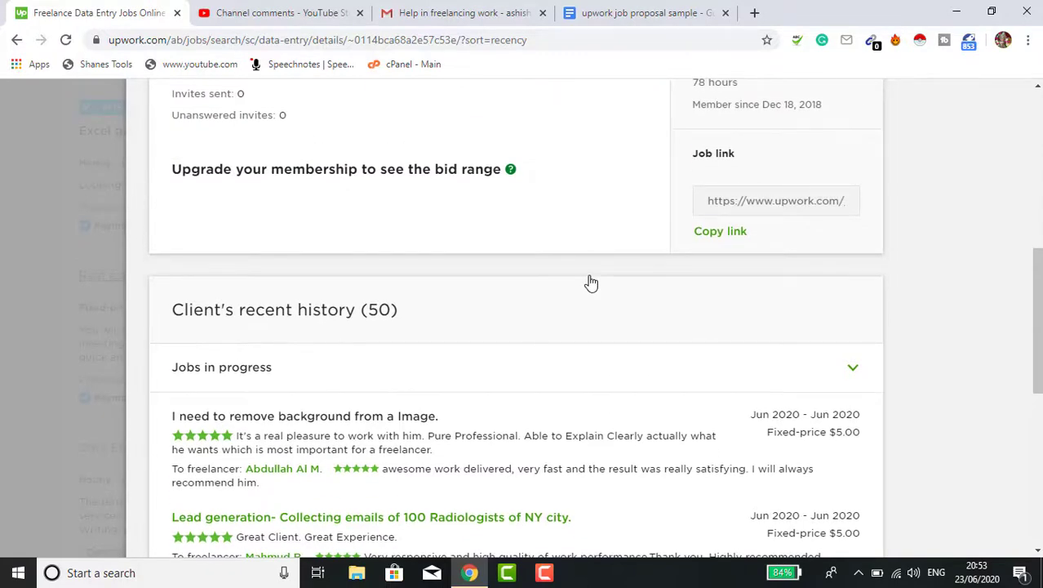
pyautogui.scroll(-2, 590, 282)
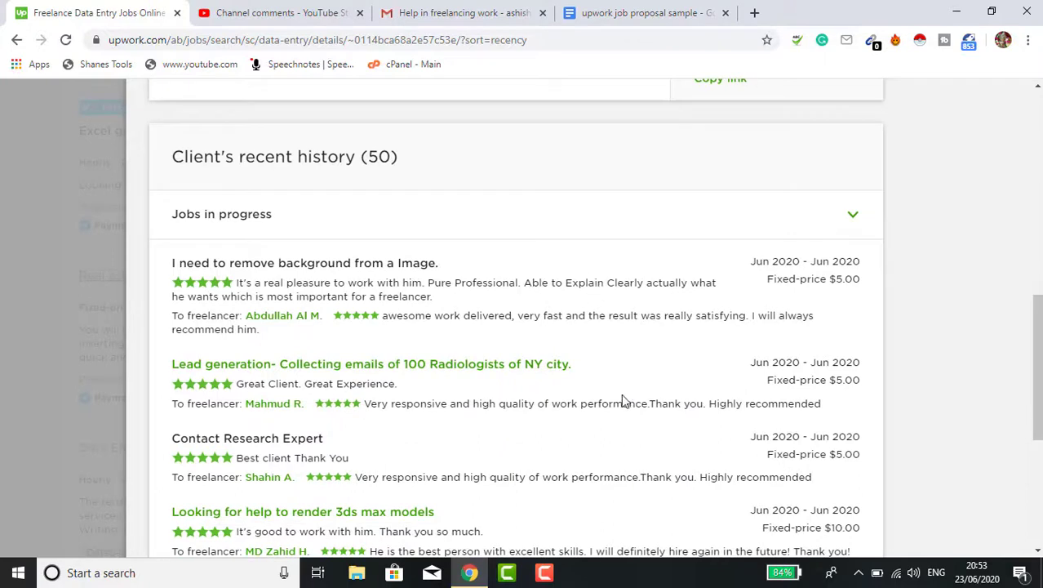
pyautogui.scroll(-1, 623, 400)
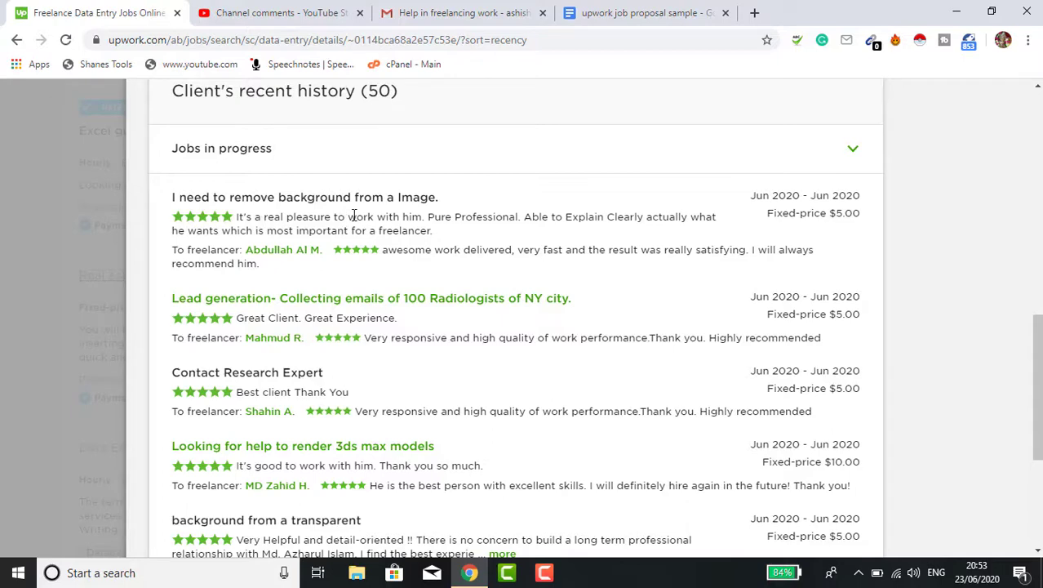
pyautogui.scroll(-1, 431, 427)
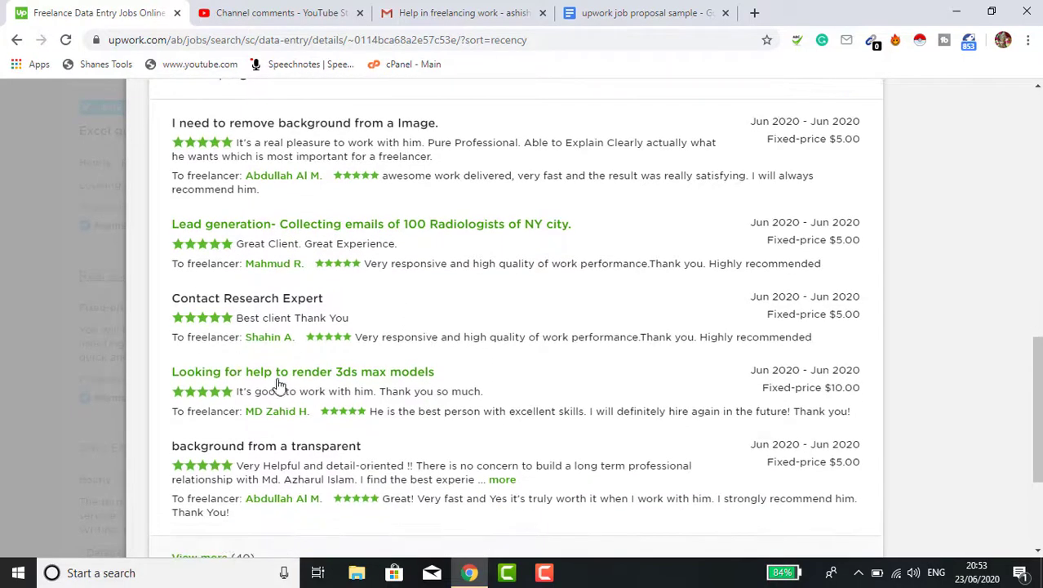
pyautogui.scroll(-1, 428, 405)
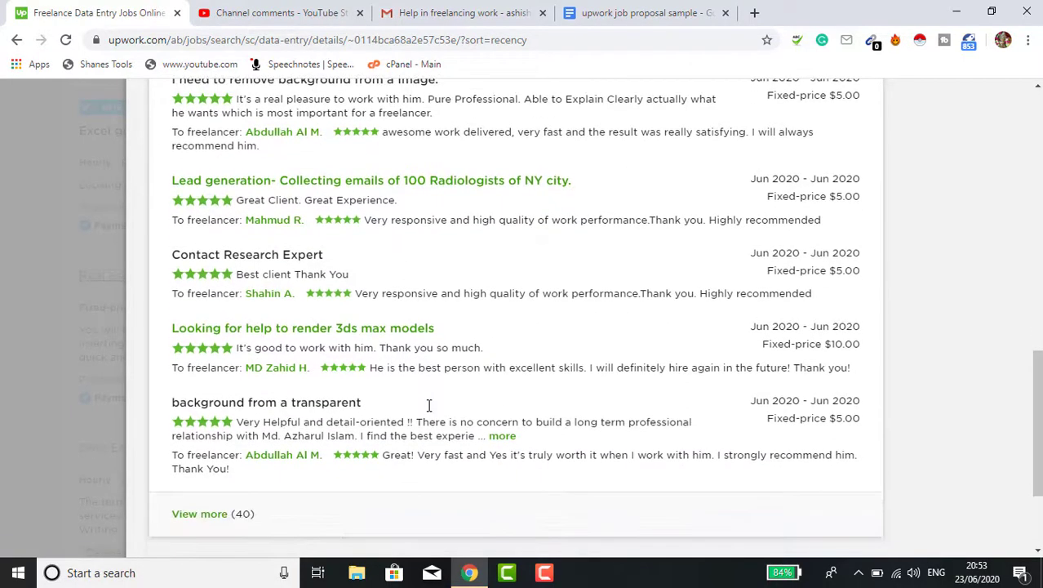
pyautogui.scroll(-2, 435, 490)
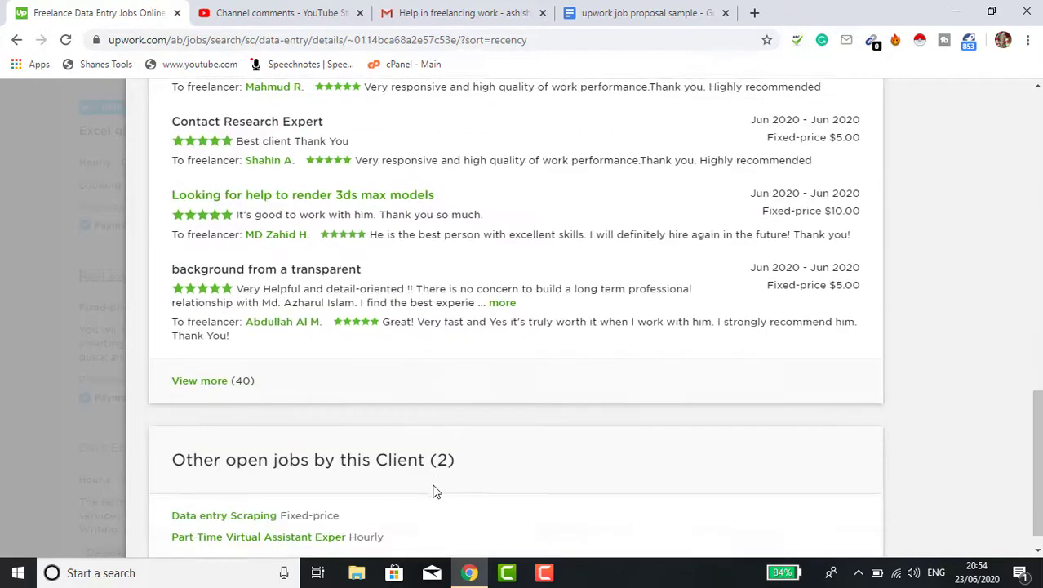
# Show more entries of the client's recent history and read the additional freelancer reviews
pyautogui.click(204, 384)
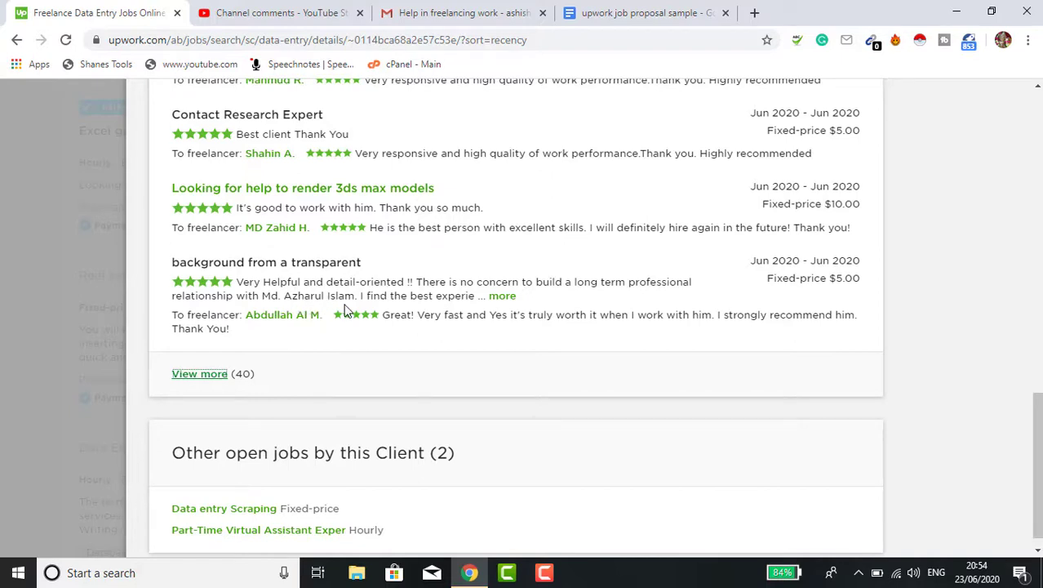
pyautogui.click(200, 376)
pyautogui.scroll(-1, 351, 389)
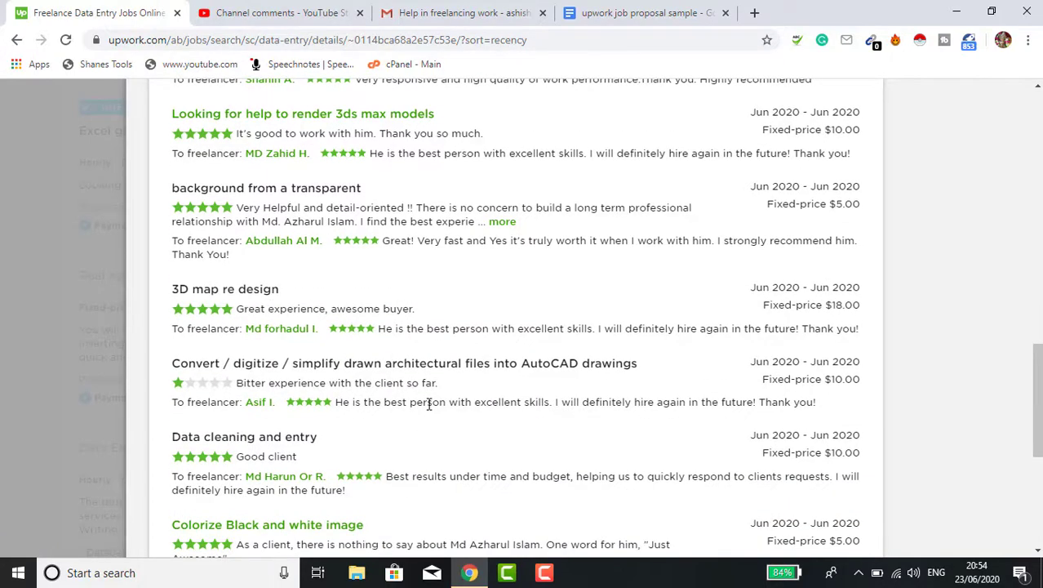
pyautogui.scroll(-1, 429, 402)
pyautogui.scroll(-1, 362, 439)
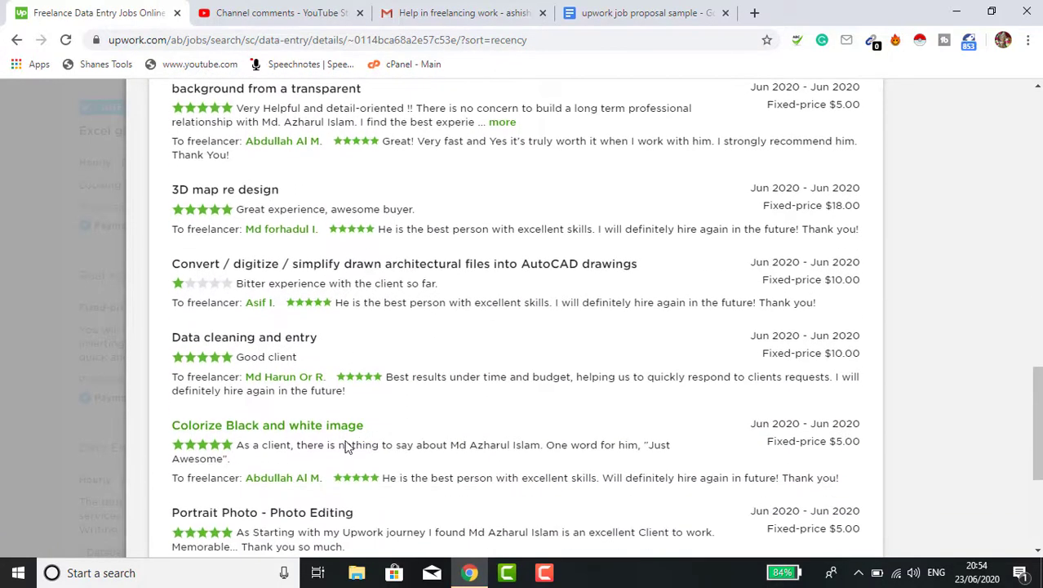
pyautogui.scroll(-2, 355, 462)
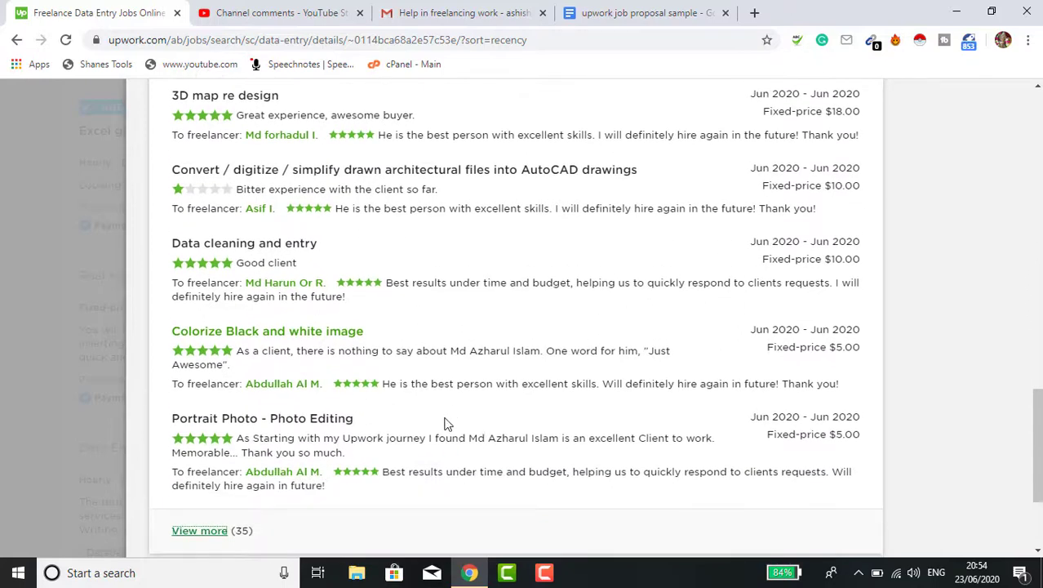
pyautogui.scroll(-2, 446, 459)
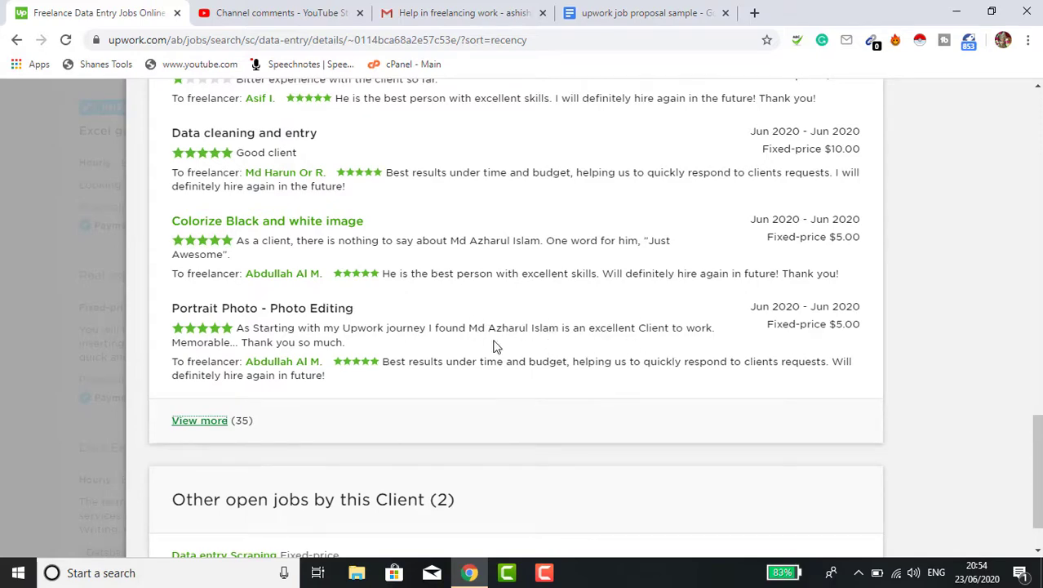
# Return to the real estate posting's job details and recheck its activity and client information
pyautogui.scroll(10, 494, 347)
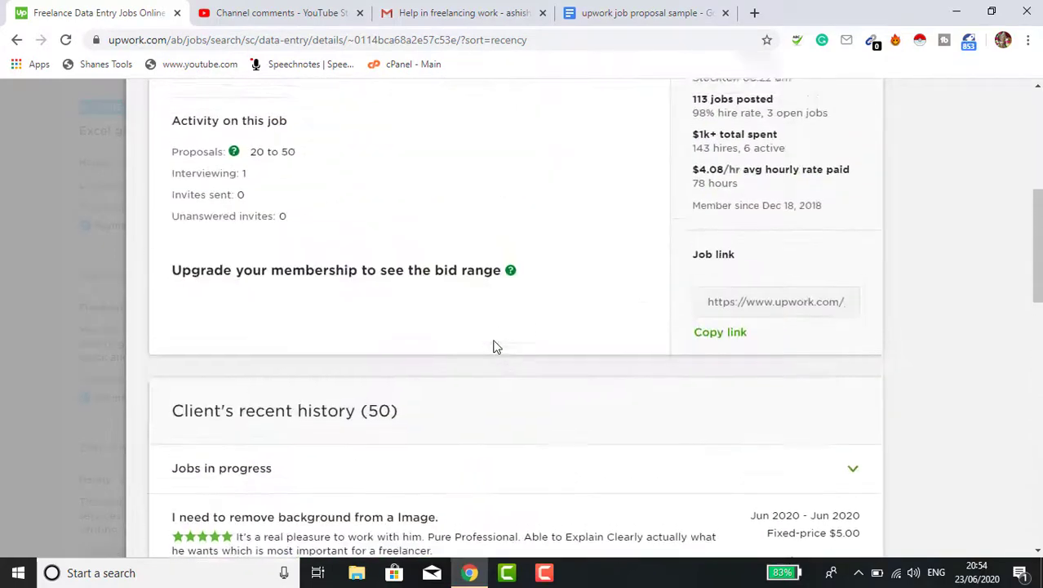
pyautogui.scroll(5, 494, 347)
pyautogui.scroll(-3, 451, 392)
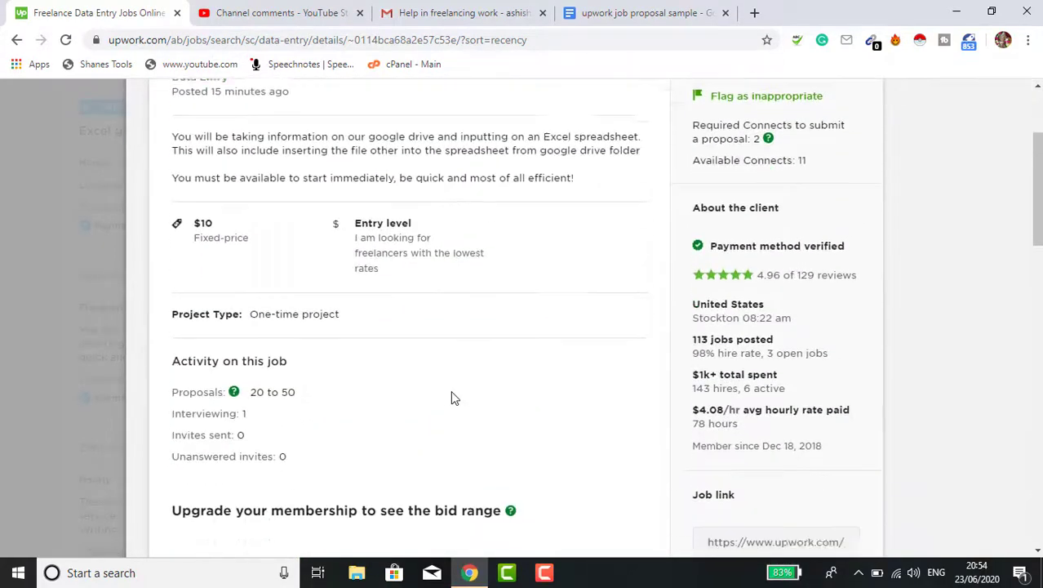
# Recheck the real estate posting's details and required connects, and start a proposal for the job
pyautogui.scroll(-1, 455, 397)
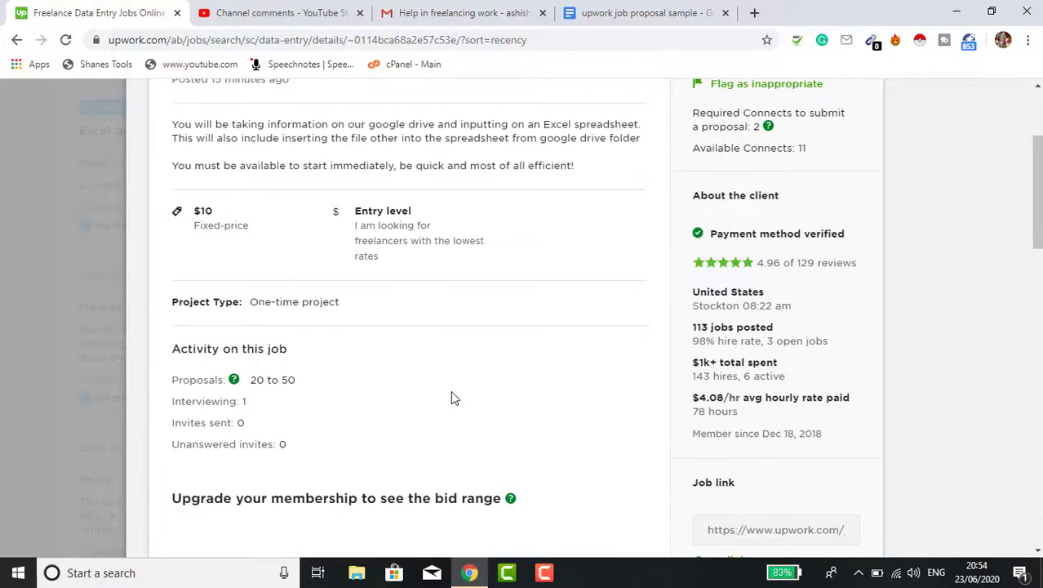
pyautogui.scroll(3, 451, 392)
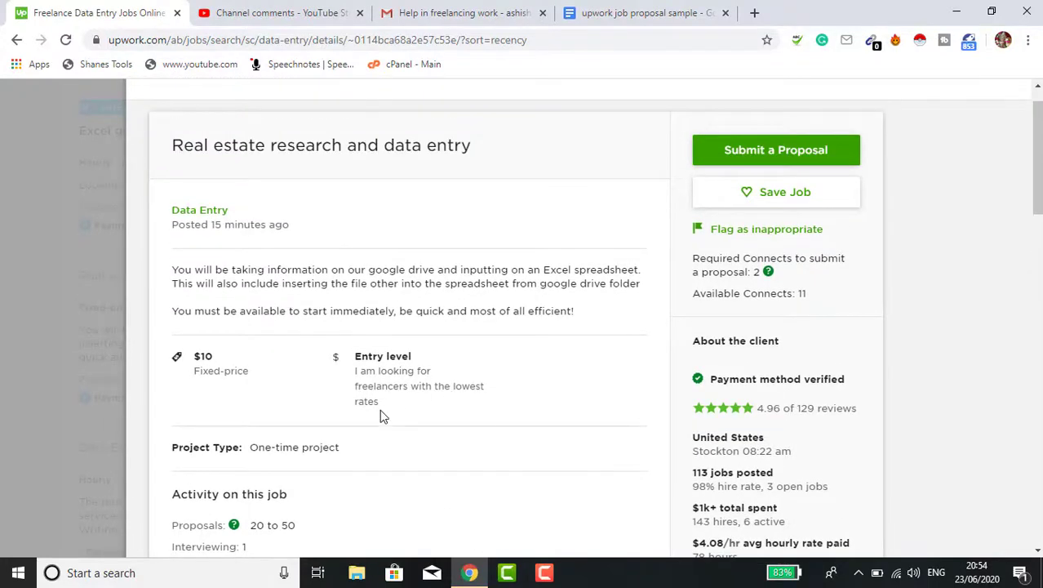
pyautogui.scroll(-2, 381, 415)
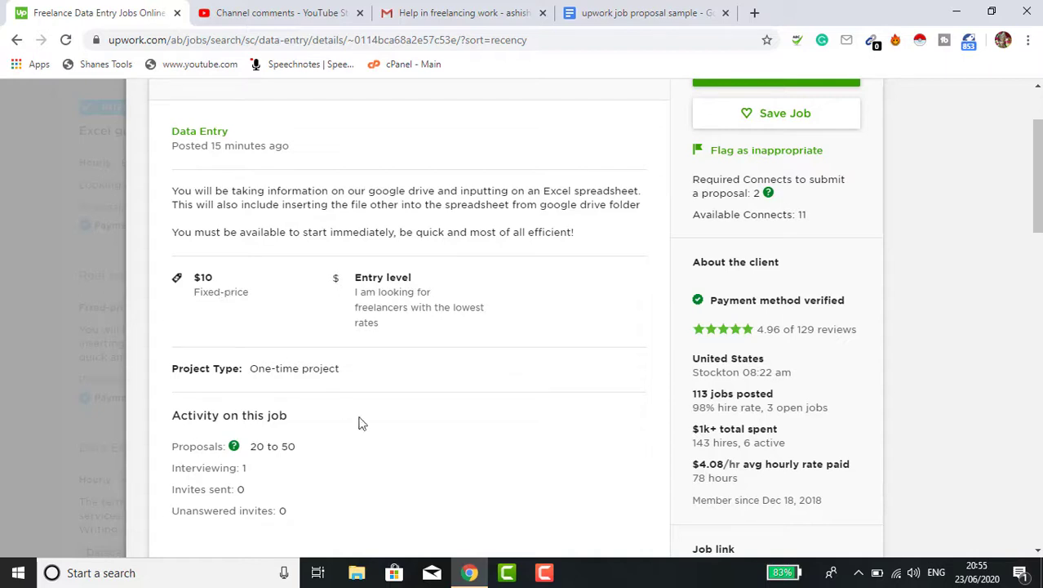
pyautogui.scroll(1, 551, 506)
pyautogui.scroll(1, 551, 506)
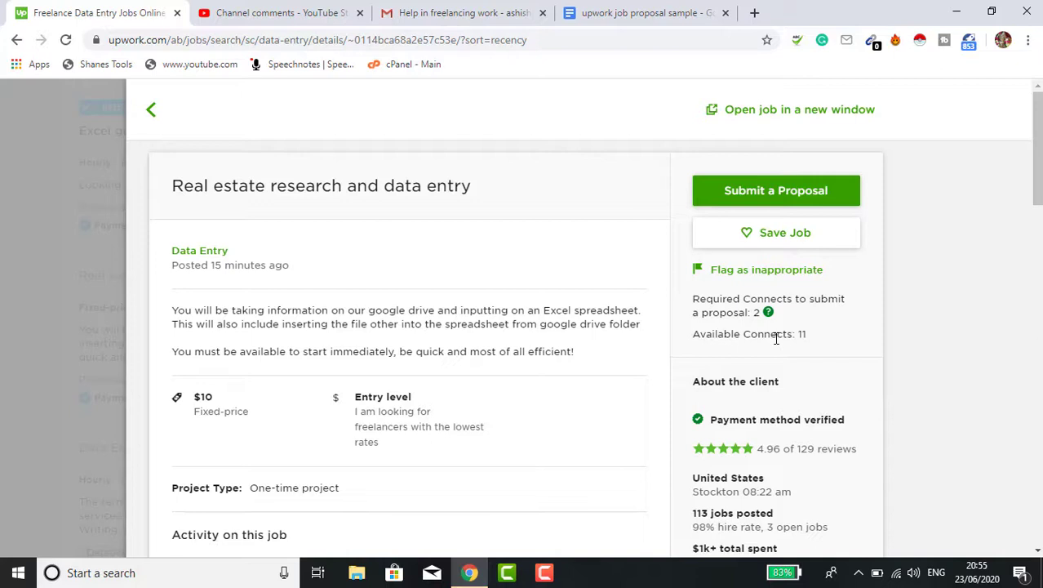
pyautogui.click(786, 191)
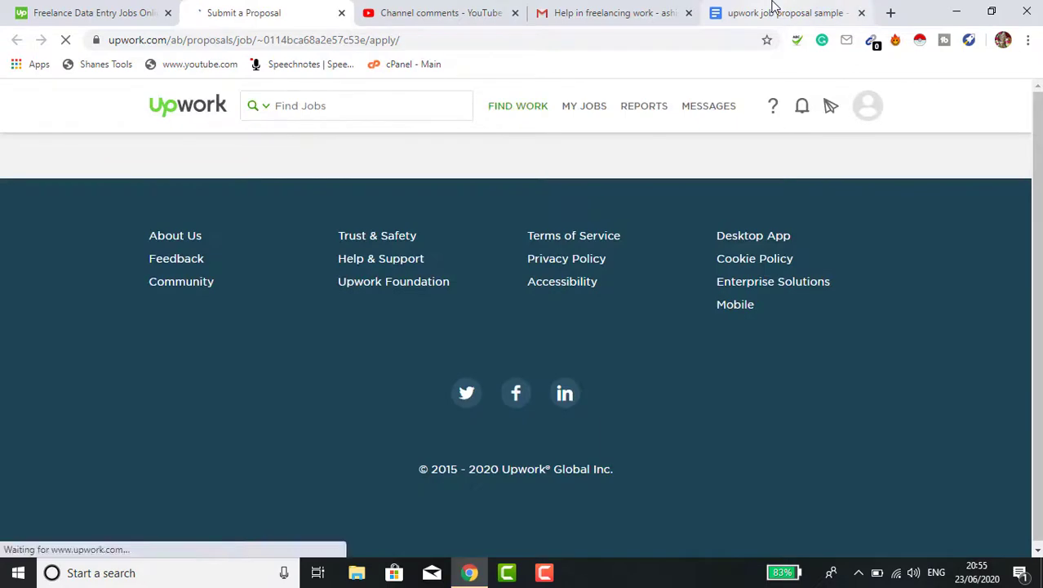
# Switch to the upwork job proposal sample document in Google Docs and read the data entry sample from greeting to sign-off
pyautogui.click(774, 10)
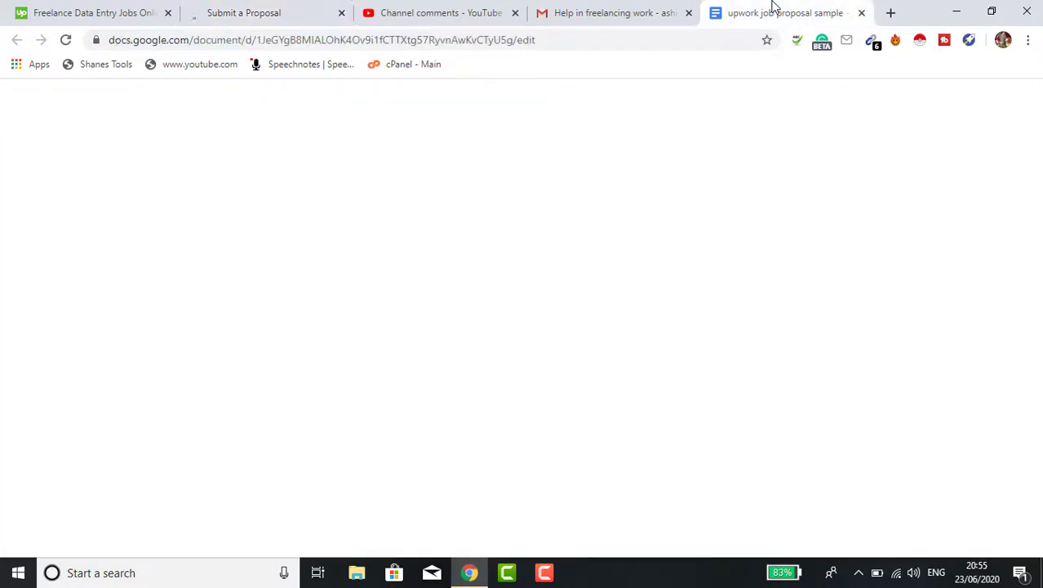
pyautogui.scroll(-1, 734, 278)
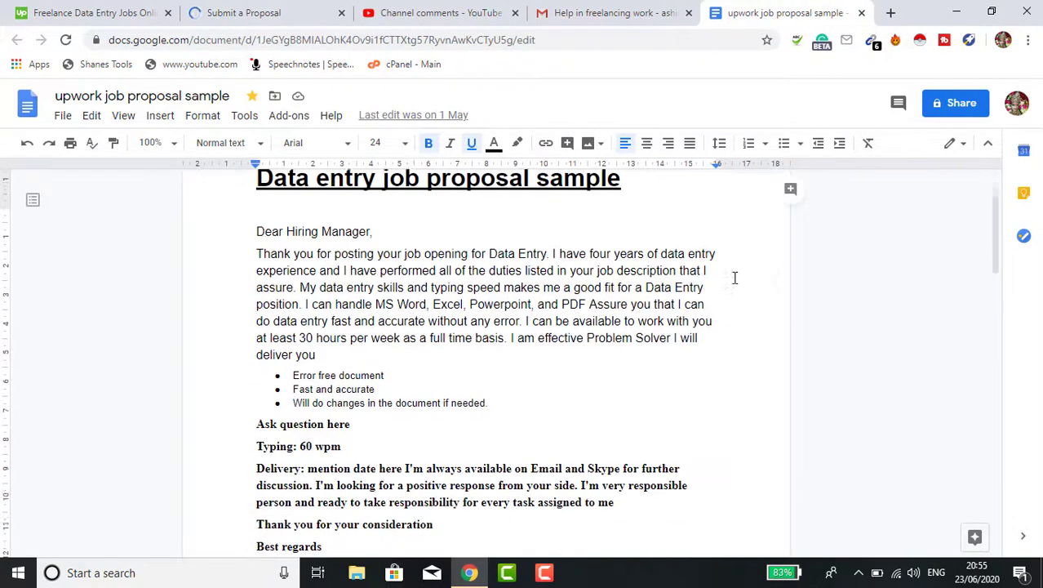
pyautogui.scroll(-1, 733, 277)
pyautogui.scroll(3, 632, 295)
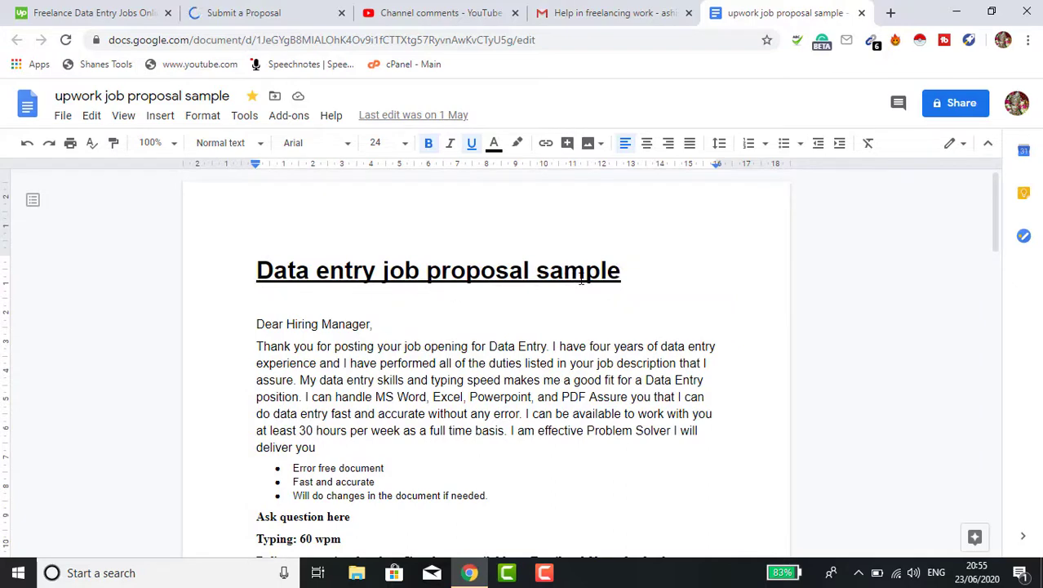
pyautogui.scroll(-1, 534, 319)
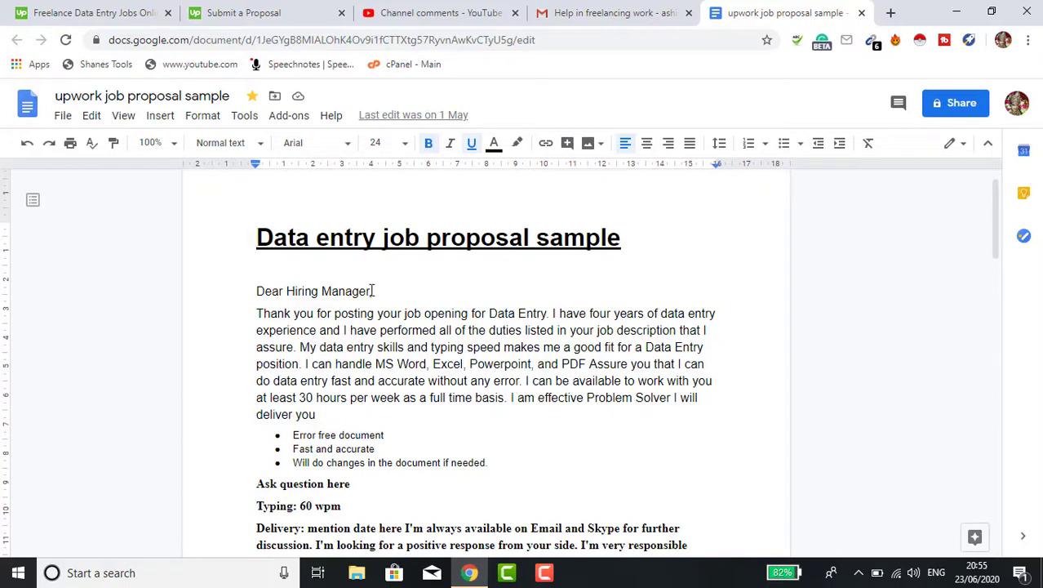
pyautogui.scroll(-1, 383, 301)
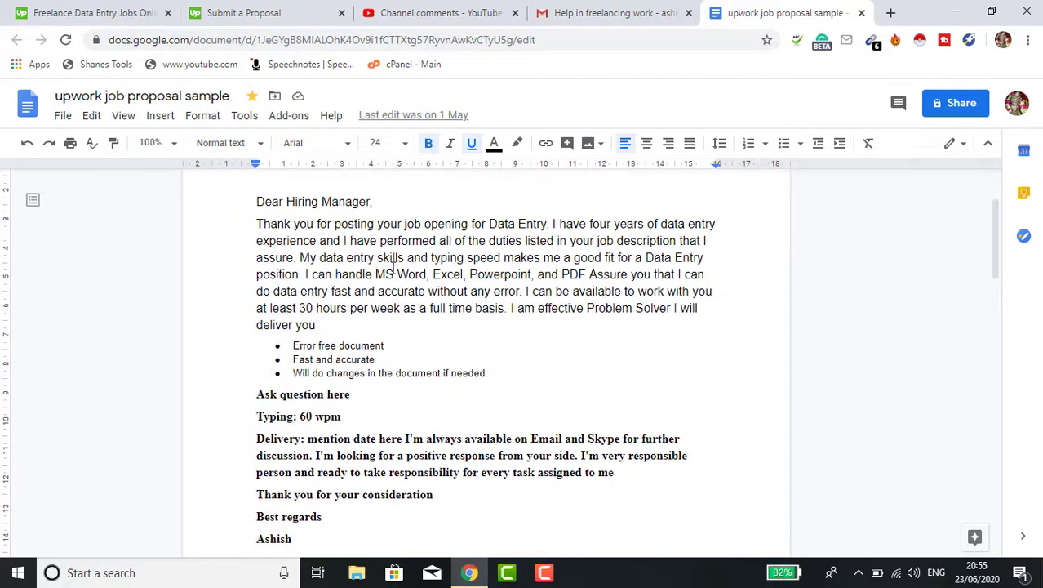
pyautogui.scroll(1, 393, 267)
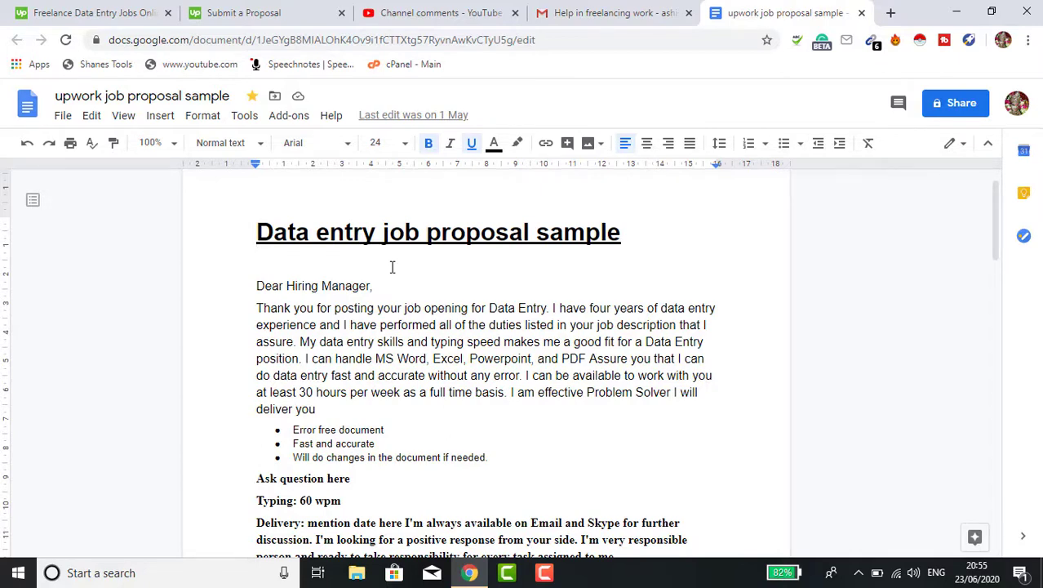
pyautogui.scroll(-1, 392, 267)
pyautogui.scroll(-1, 393, 267)
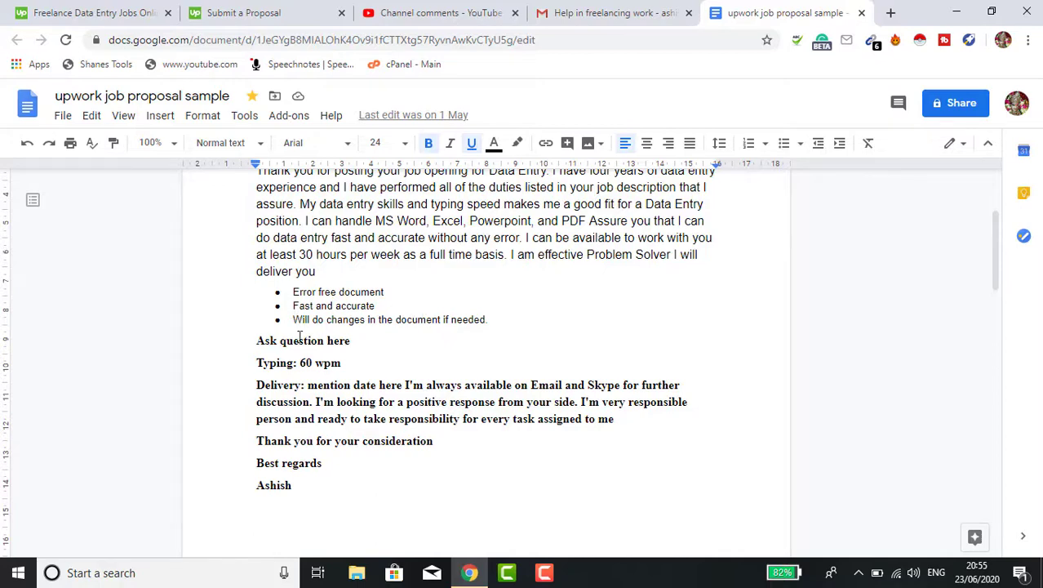
pyautogui.scroll(-1, 302, 356)
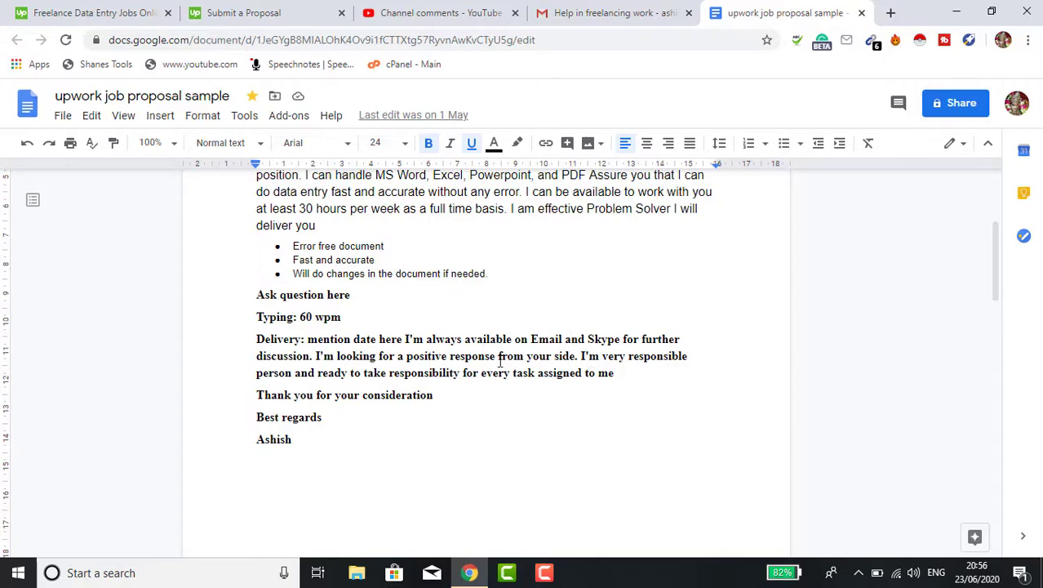
pyautogui.scroll(-1, 500, 362)
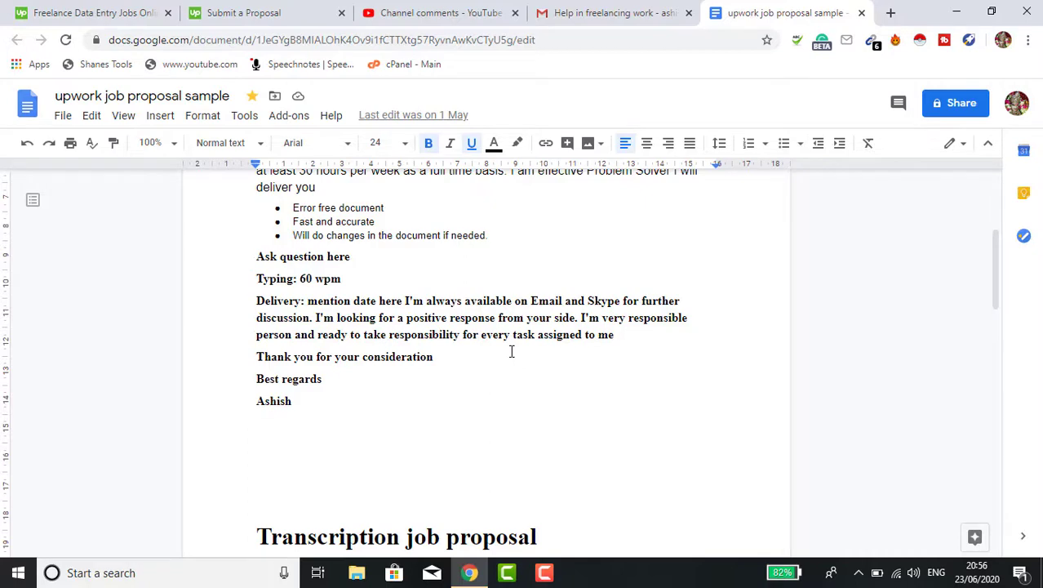
pyautogui.scroll(-1, 512, 351)
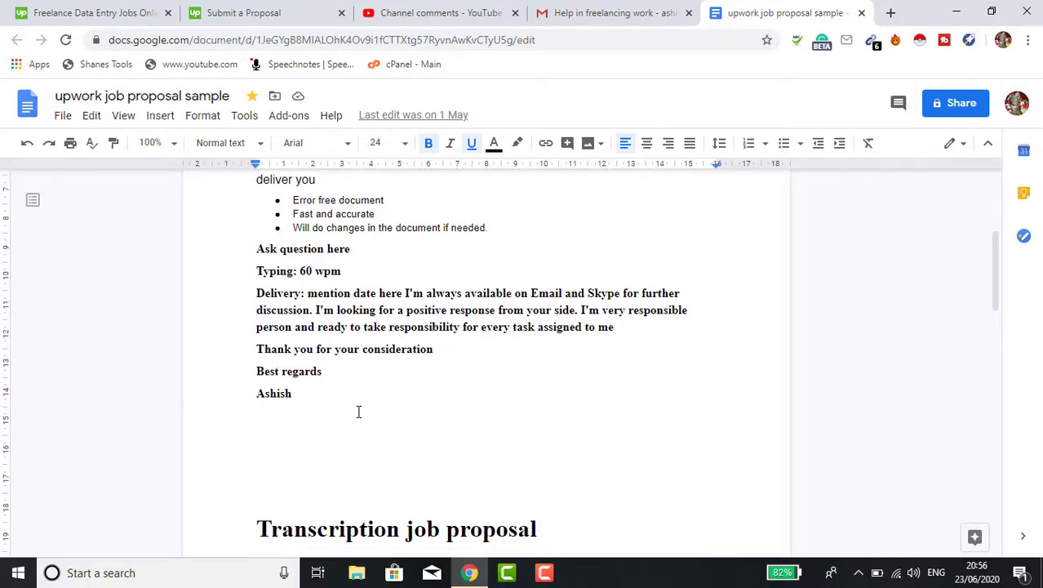
# Read the transcription job proposal sample further down in the document
pyautogui.scroll(-4, 357, 412)
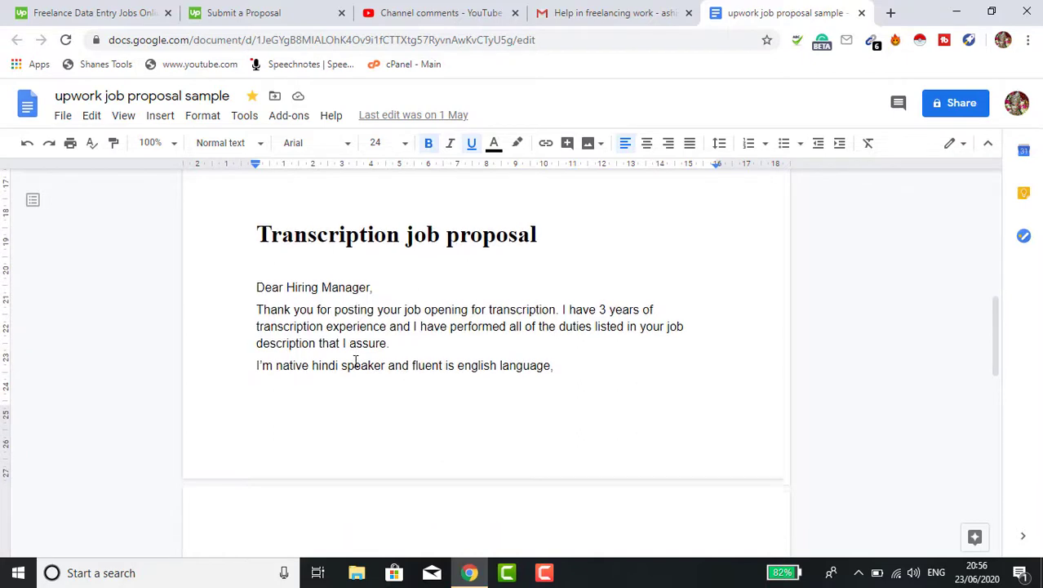
pyautogui.scroll(-1, 355, 361)
pyautogui.scroll(1, 355, 361)
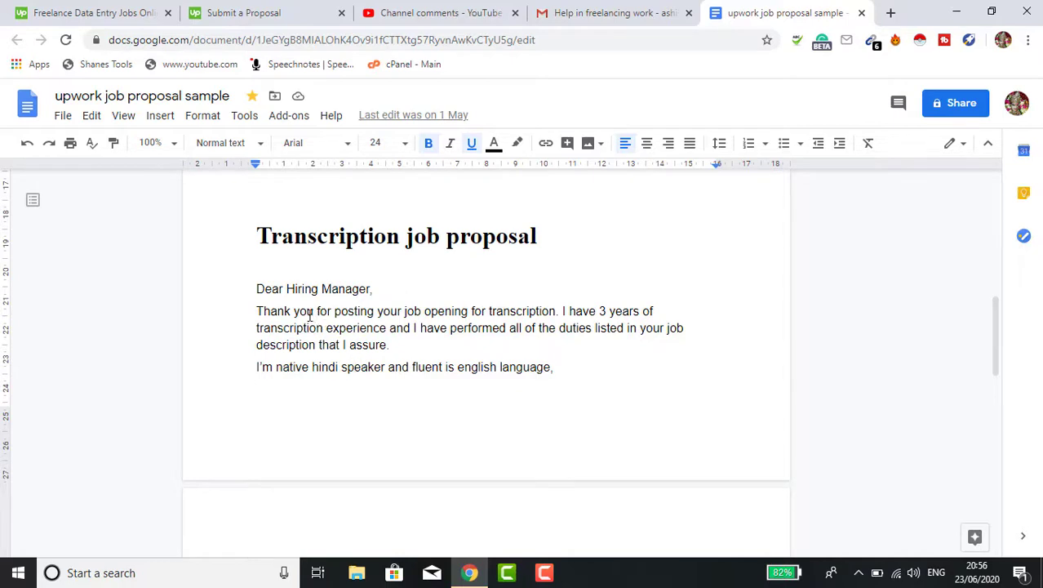
pyautogui.scroll(-1, 438, 415)
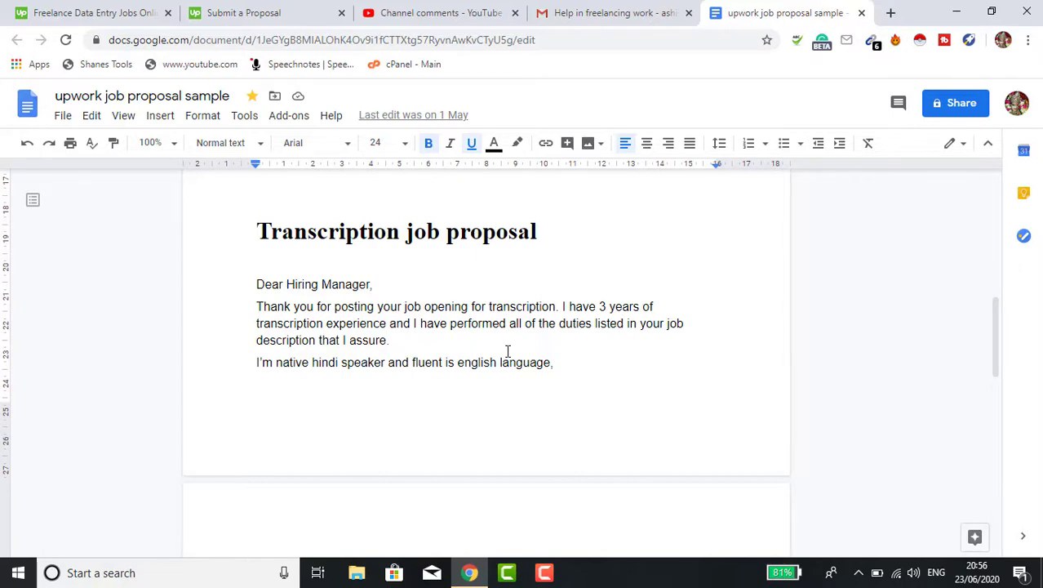
pyautogui.scroll(1, 508, 351)
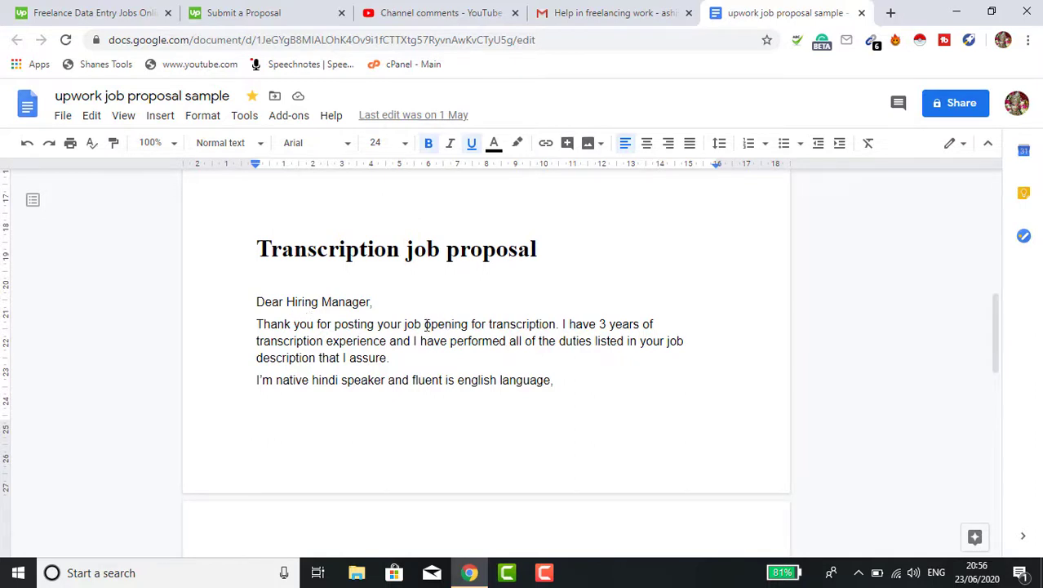
pyautogui.scroll(-1, 426, 325)
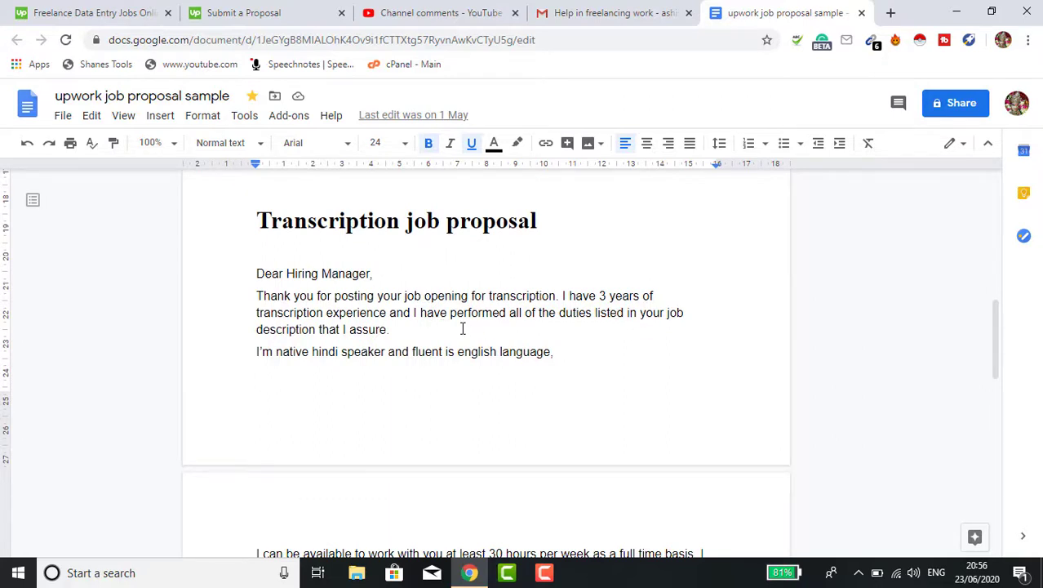
pyautogui.scroll(-1, 463, 328)
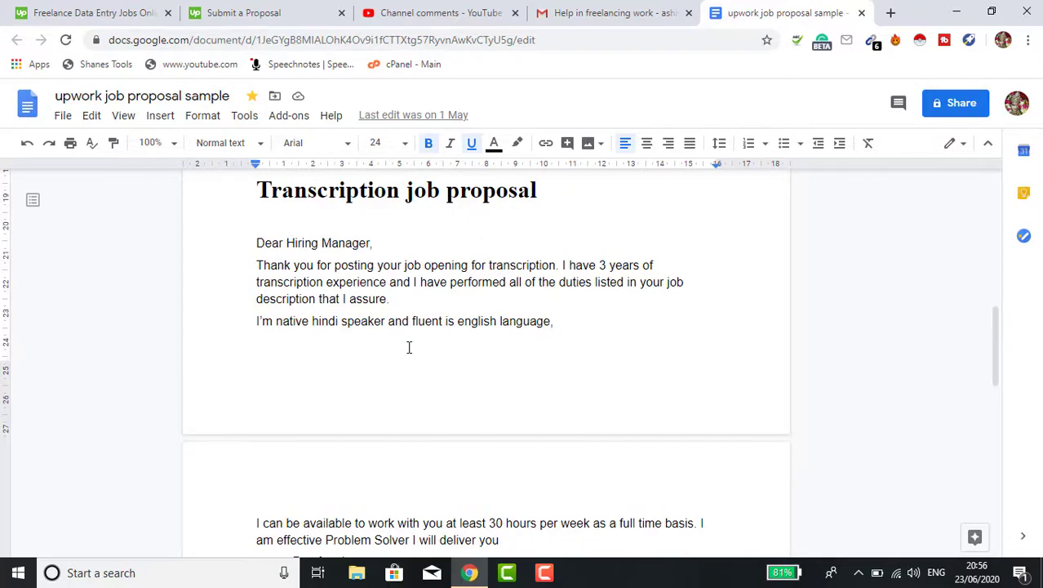
pyautogui.scroll(-5, 409, 346)
# Copy the data entry proposal sample from its greeting through the signature and return to Upwork's proposal form
pyautogui.scroll(3, 409, 347)
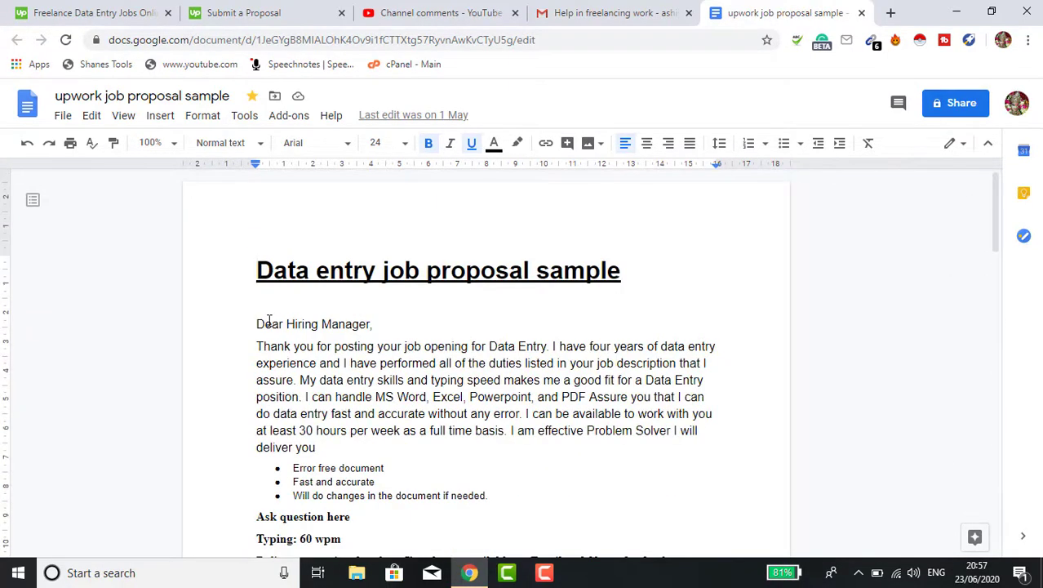
pyautogui.moveTo(256, 324); pyautogui.dragTo(545, 421)
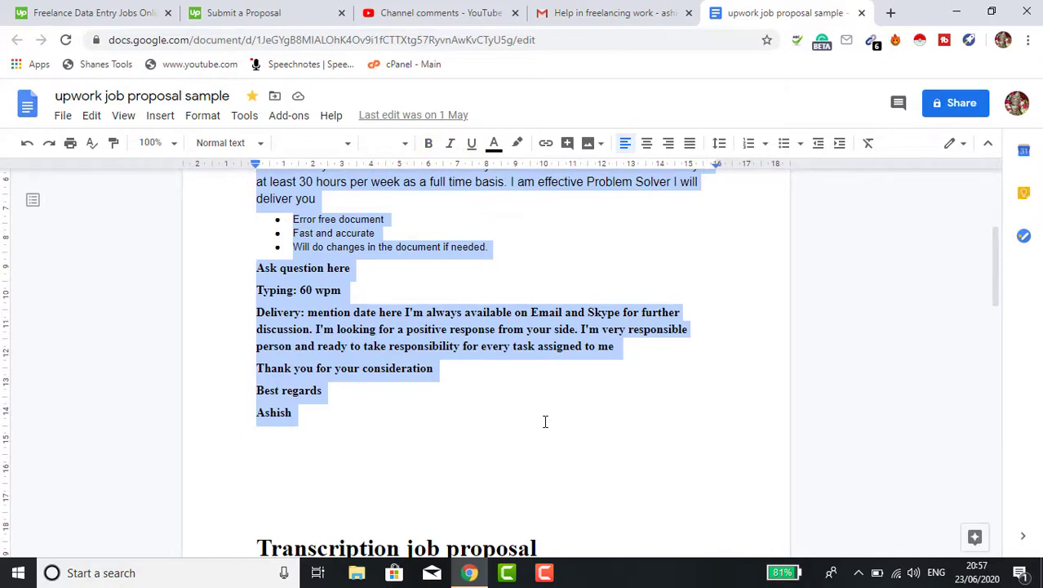
pyautogui.click(227, 11)
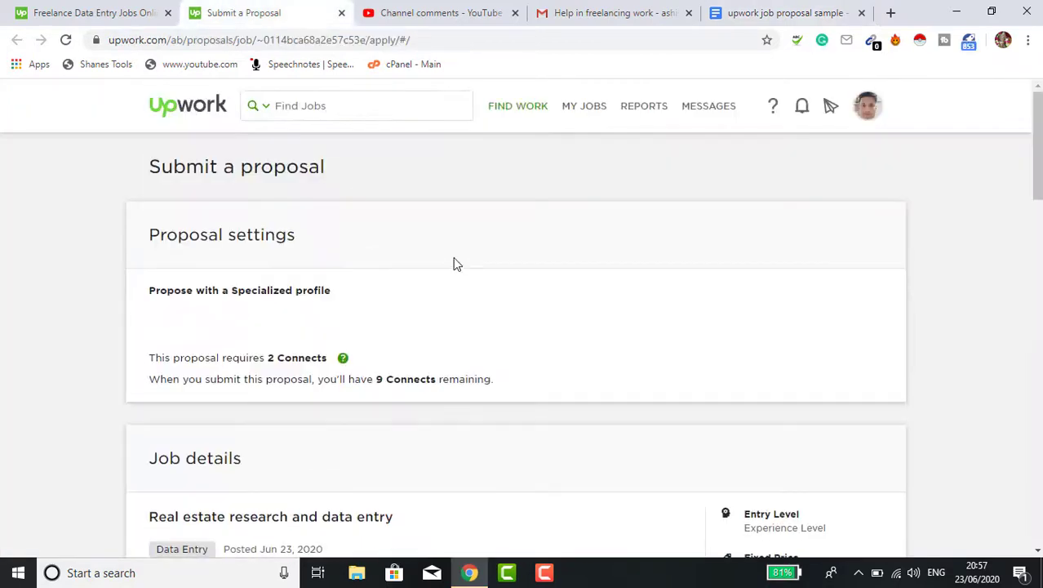
# Check the specialized profile choices in the proposal settings and keep Data Entry selected
pyautogui.scroll(-1, 425, 270)
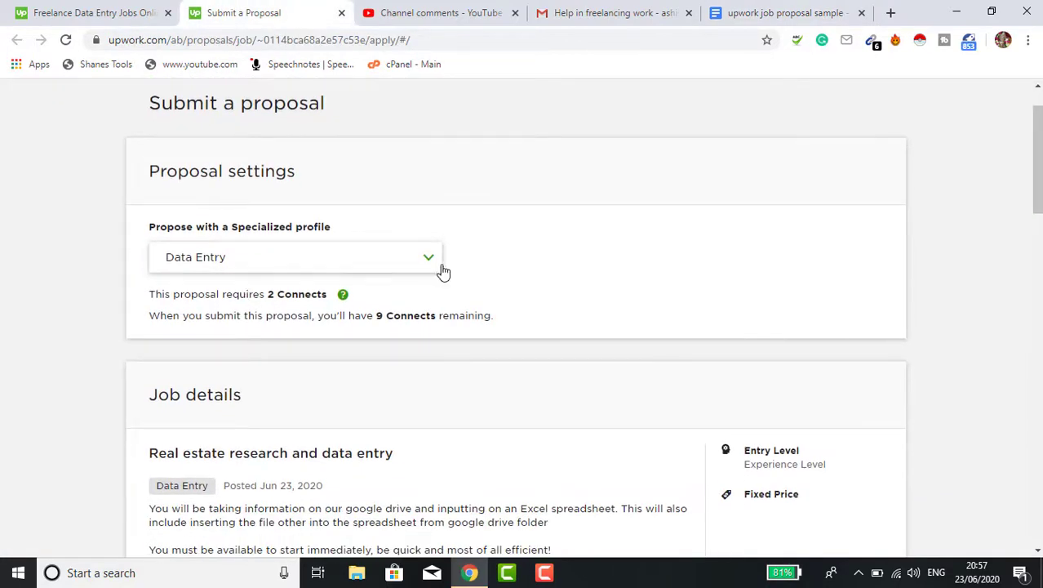
pyautogui.click(438, 264)
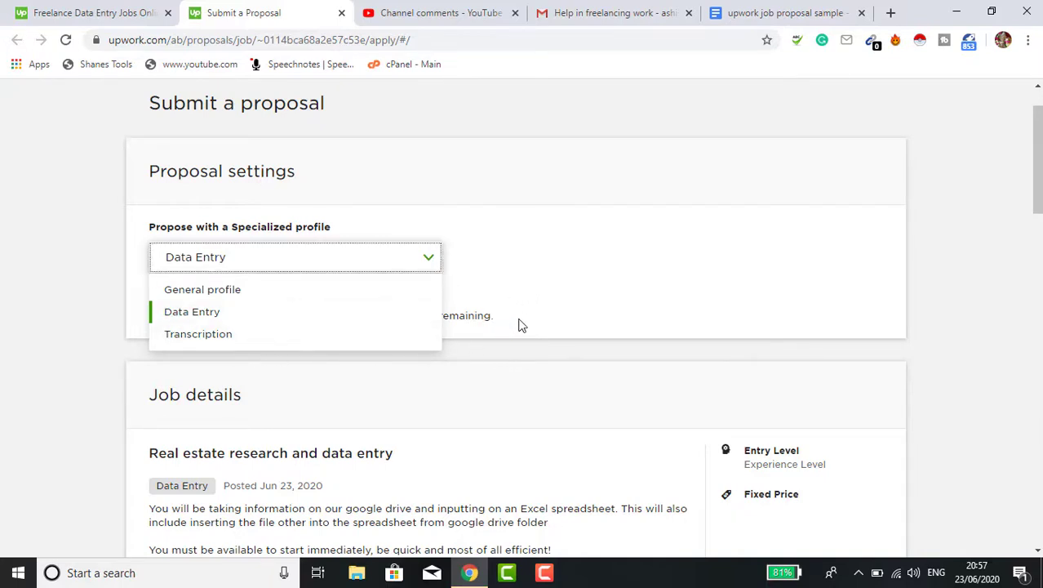
pyautogui.click(670, 294)
# Review the proposal's job details and bid terms, and view the project duration options without choosing one
pyautogui.scroll(-1, 653, 359)
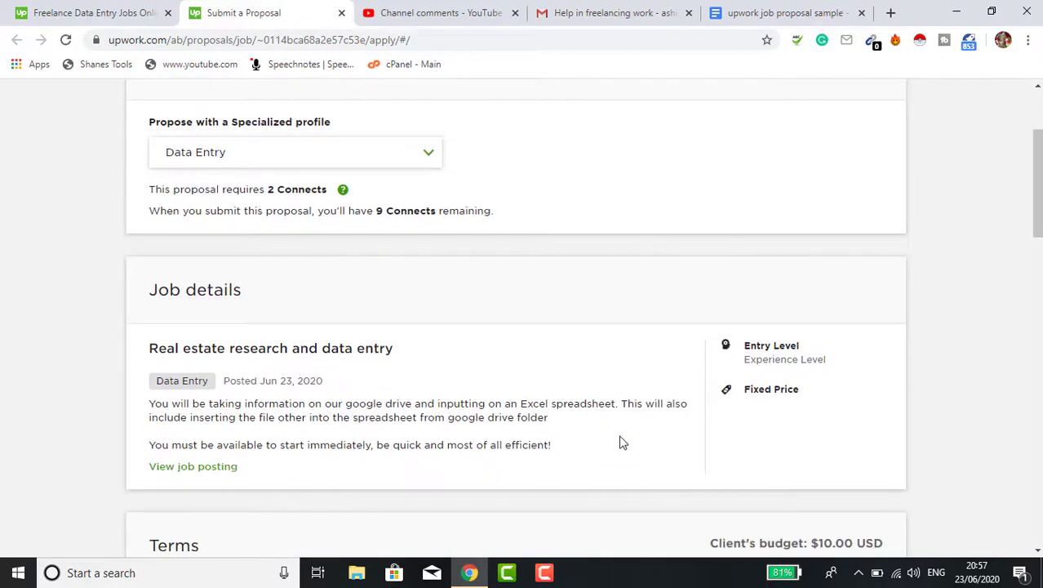
pyautogui.scroll(-2, 622, 437)
pyautogui.scroll(-4, 505, 389)
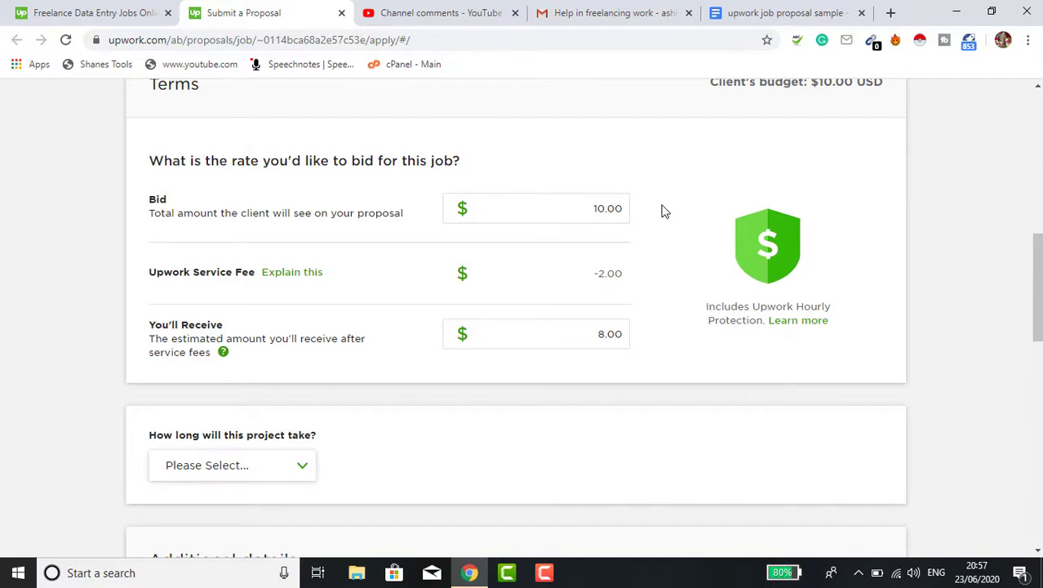
pyautogui.scroll(-2, 664, 210)
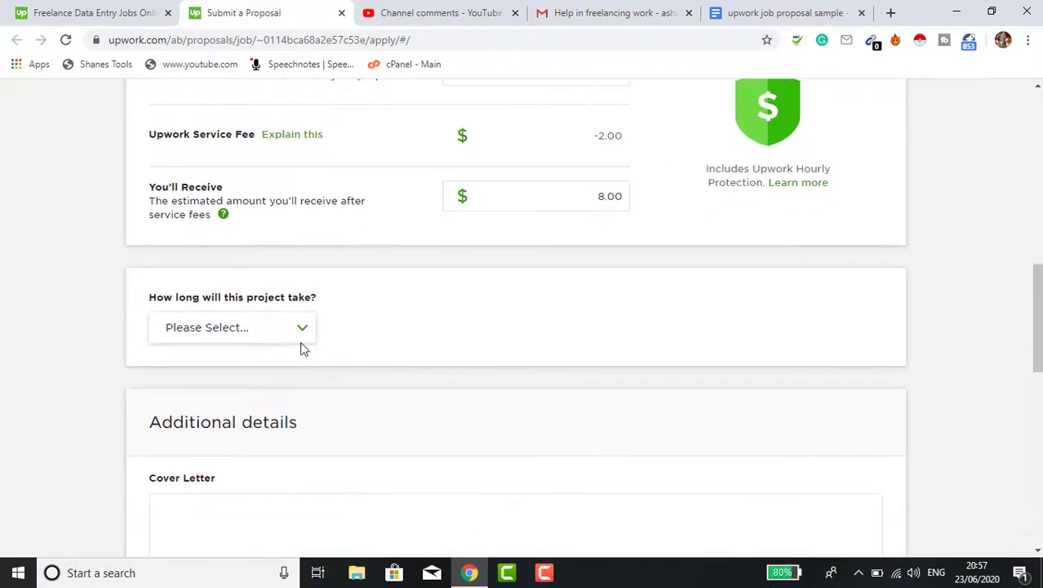
pyautogui.click(299, 333)
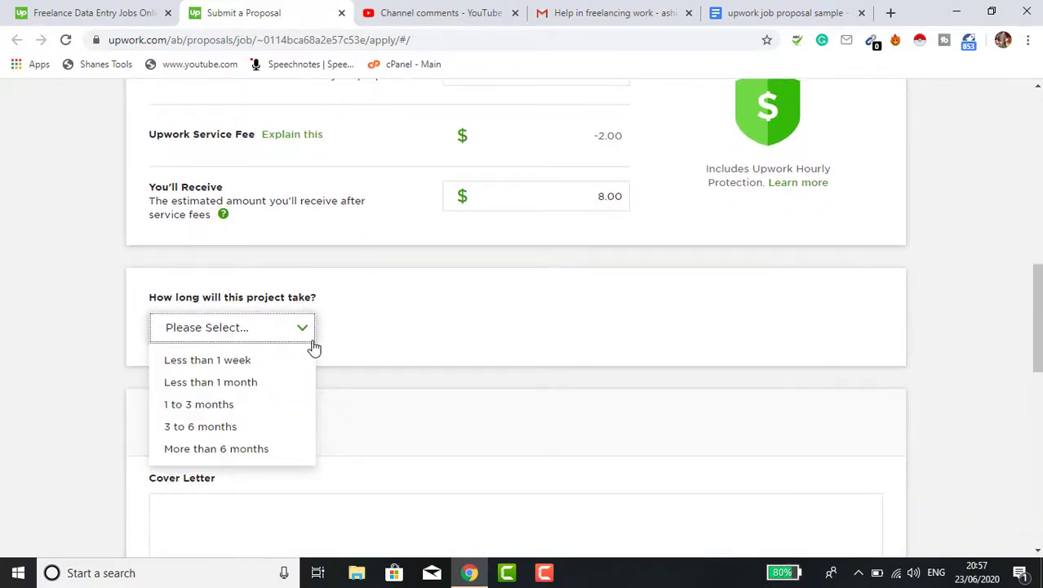
pyautogui.click(593, 254)
# Paste the copied data entry proposal sample into the cover letter
pyautogui.scroll(-4, 528, 313)
pyautogui.click(528, 315)
pyautogui.scroll(-1, 529, 310)
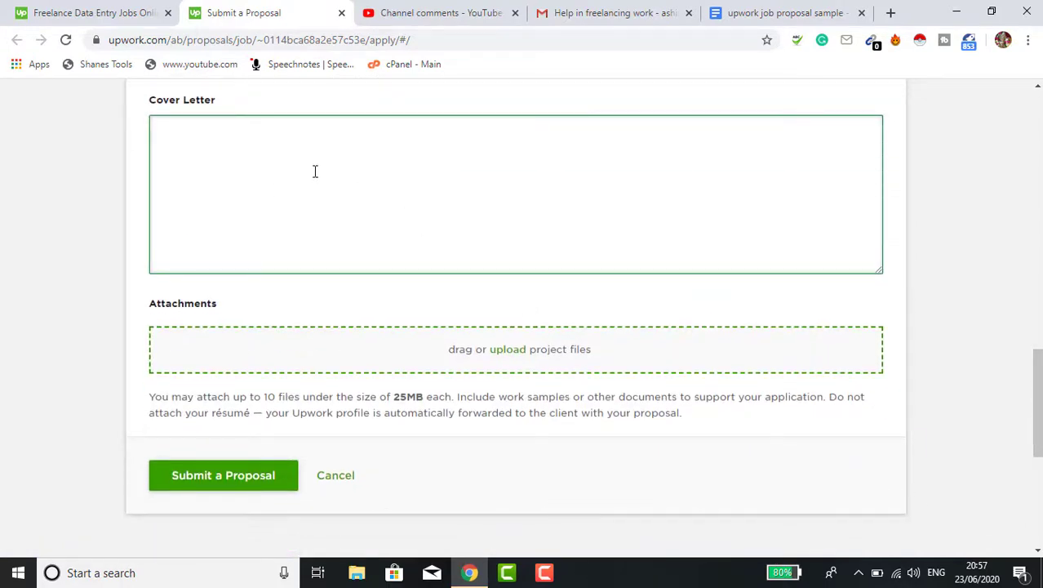
pyautogui.click(225, 140)
pyautogui.hotkey('ctrl', 'v')
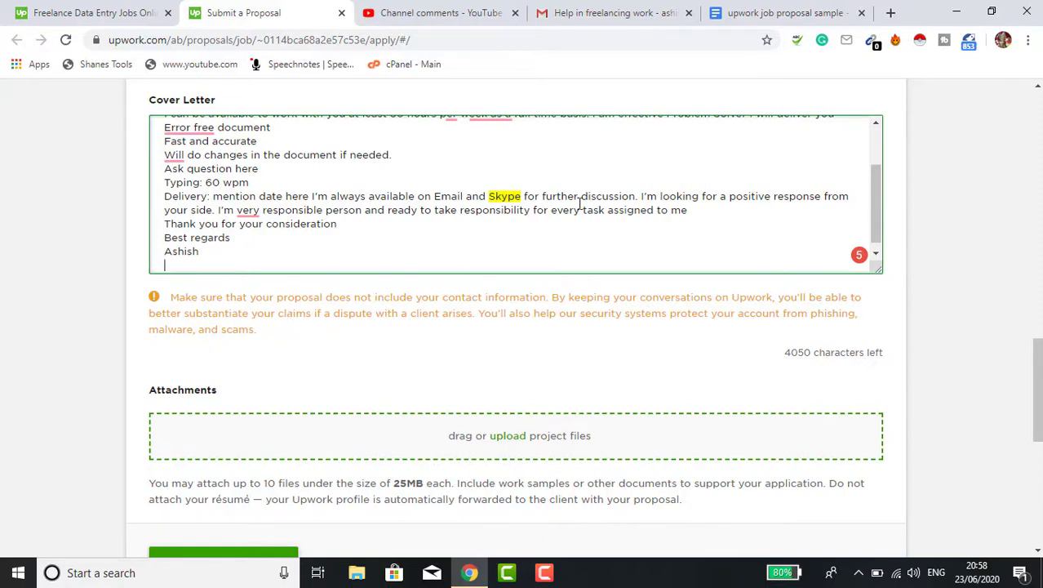
# Delete the word "Skype" from the delivery paragraph of the cover letter
pyautogui.click(523, 196)
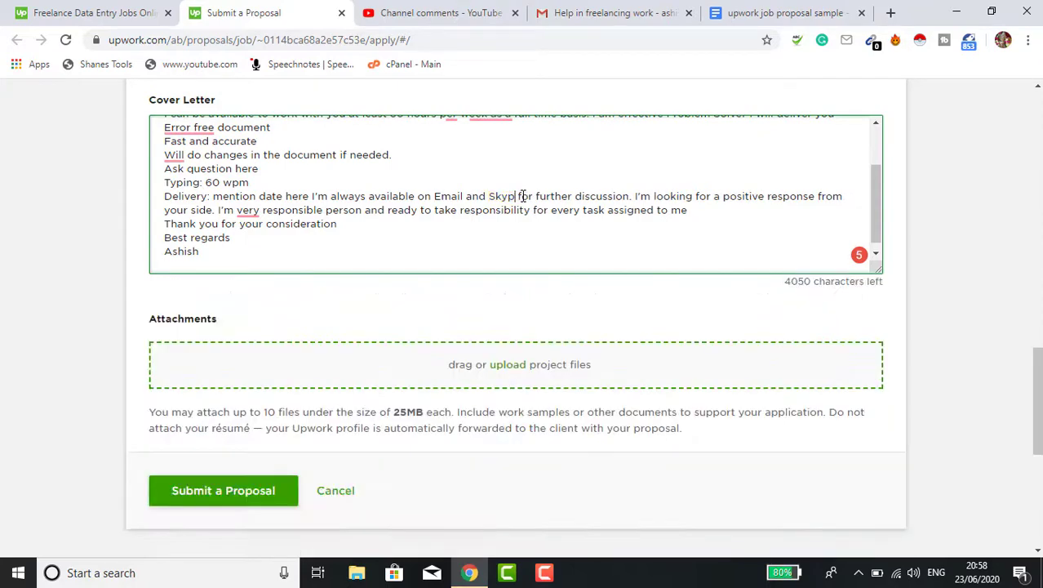
pyautogui.press('BackSpace')
pyautogui.press('BackSpace')
pyautogui.press('BackSpace')
pyautogui.press('BackSpace')
pyautogui.press('BackSpace')
pyautogui.press('BackSpace')
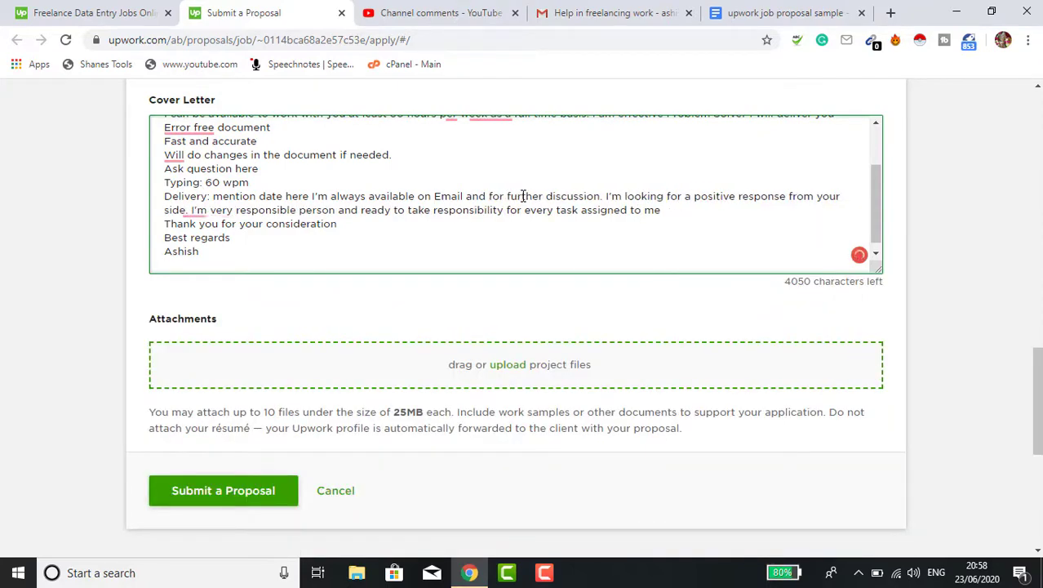
# Proofread the cover letter and review the bid terms, project duration and attachments sections of the proposal
pyautogui.scroll(2, 321, 193)
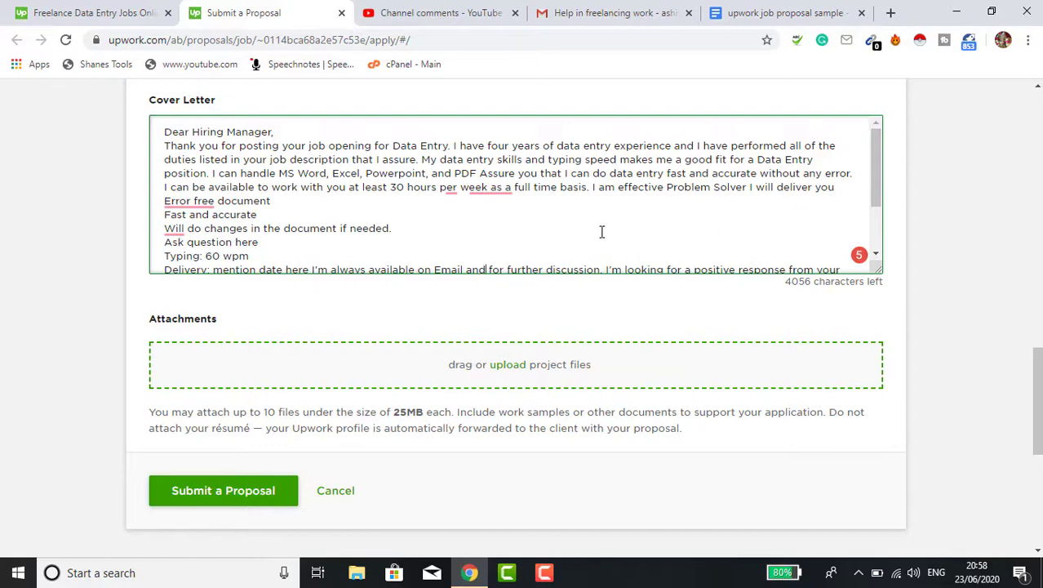
pyautogui.scroll(-2, 602, 232)
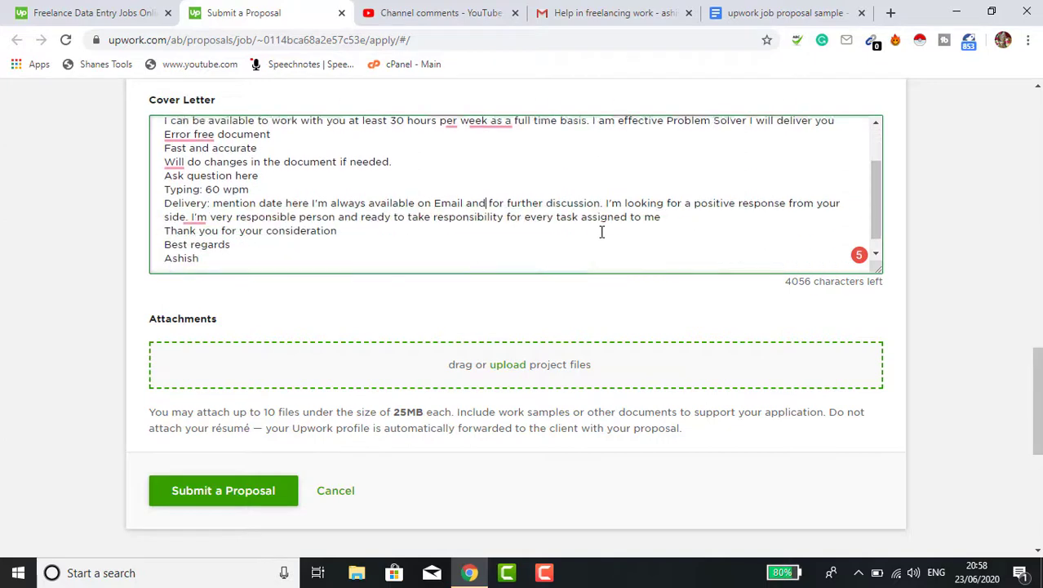
pyautogui.scroll(-1, 602, 232)
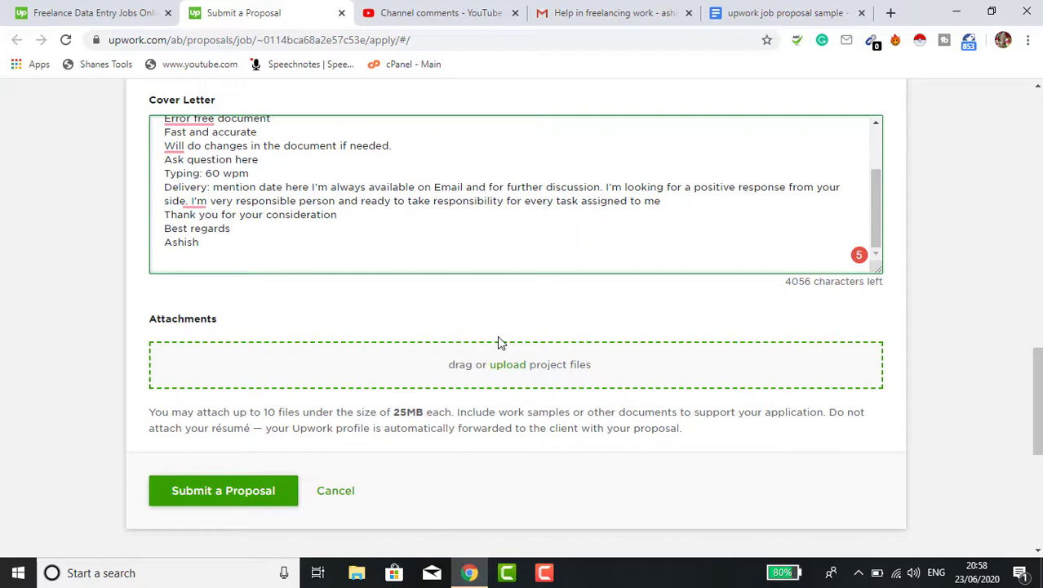
pyautogui.scroll(10, 500, 343)
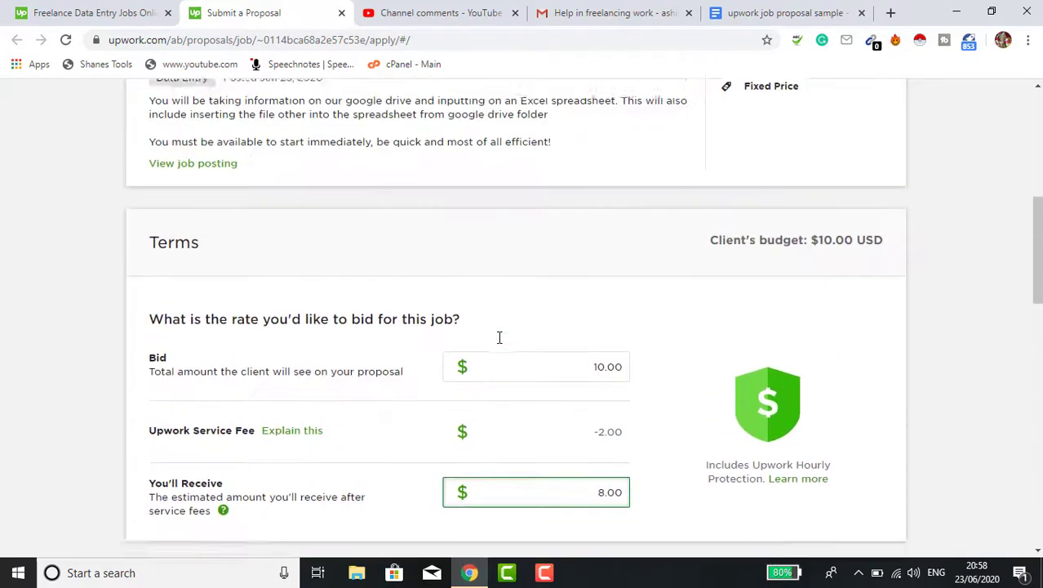
pyautogui.scroll(-3, 466, 251)
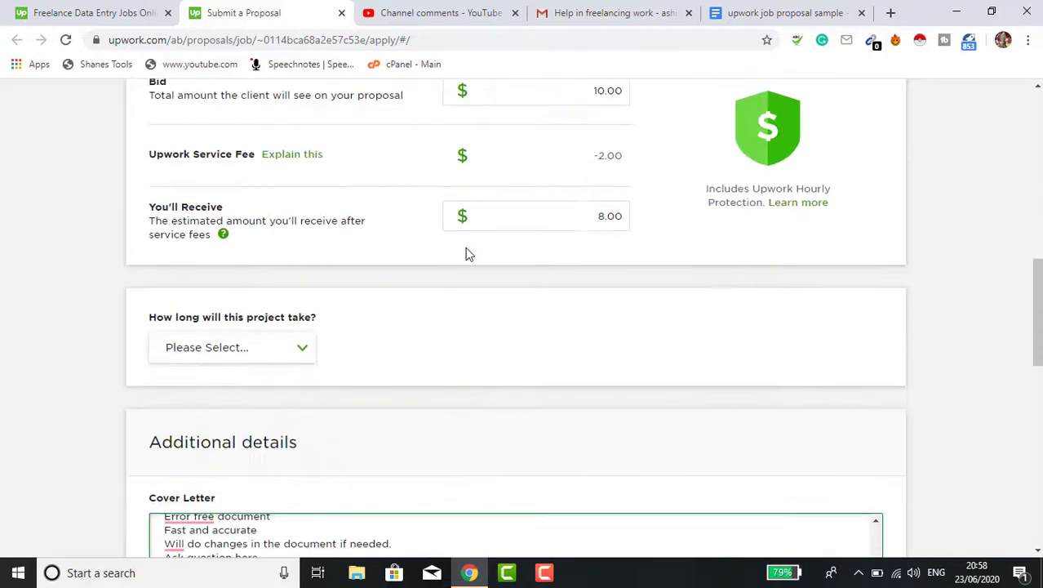
pyautogui.scroll(-5, 536, 443)
pyautogui.scroll(-2, 537, 445)
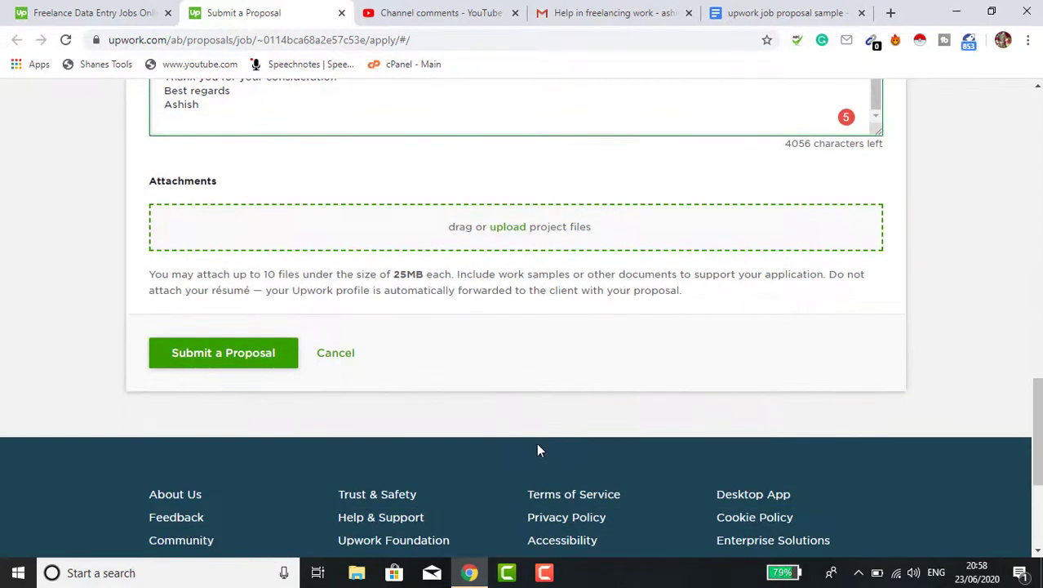